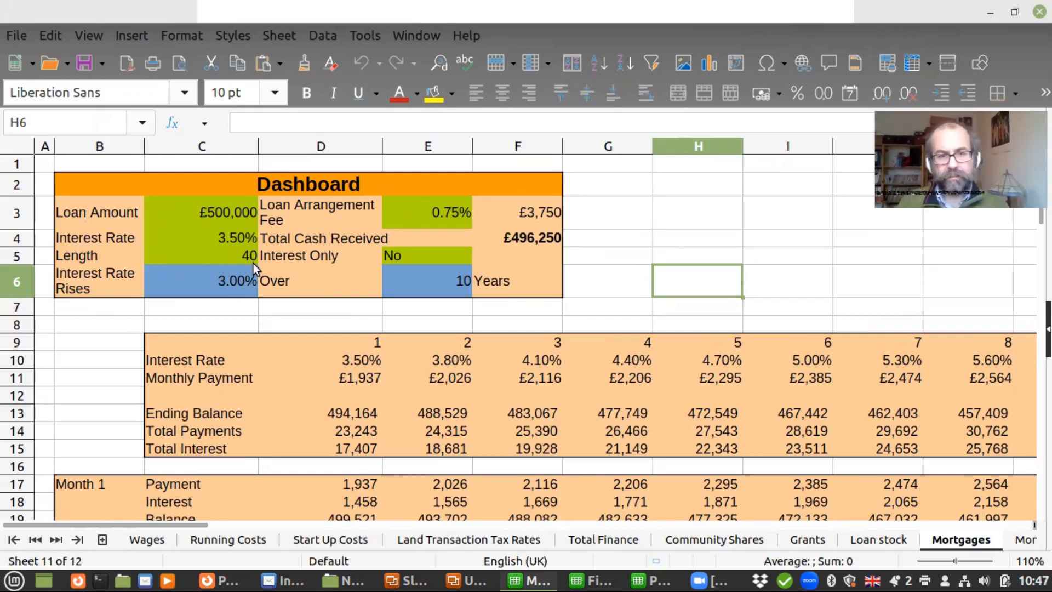
Examine the year 1 formulas for interest rate, monthly payment, ending balance, total payments and total interest in column D
left_click(176, 342)
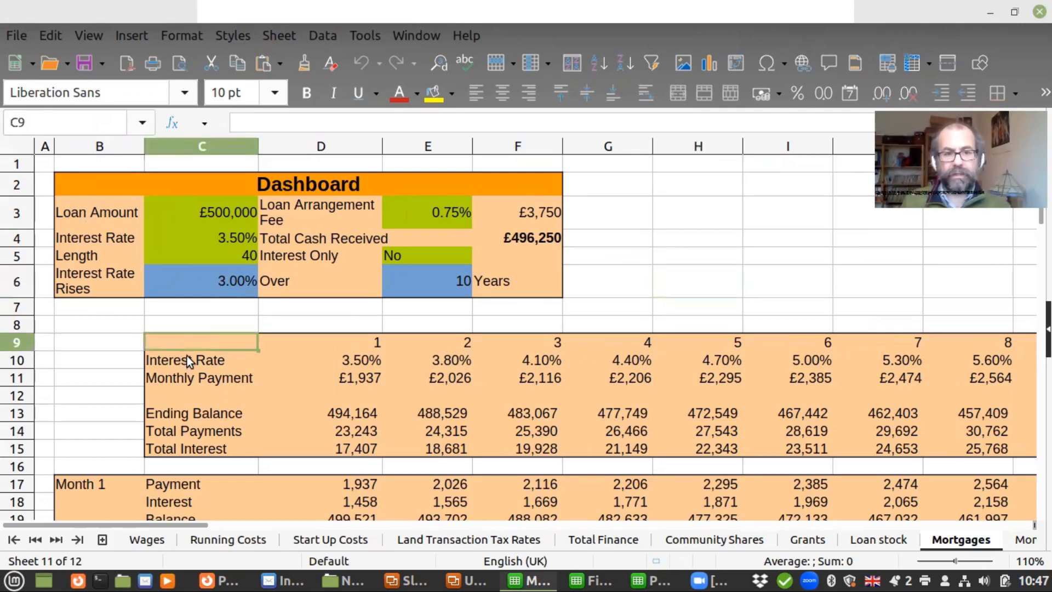
key("Right")
key("shift+Right")
key("shift+Left")
key("Down")
key("Down")
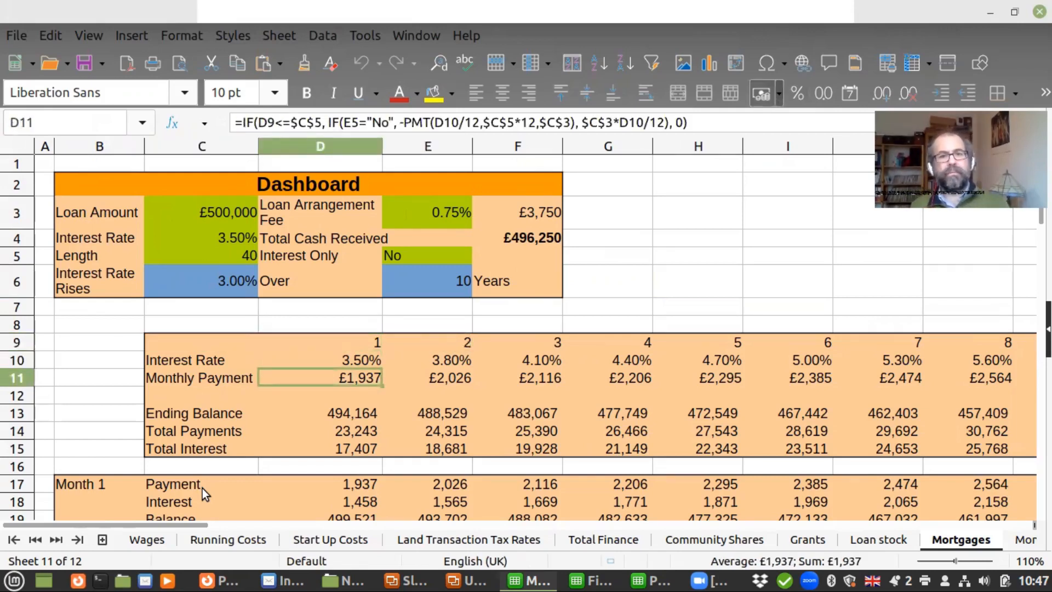
key("Up")
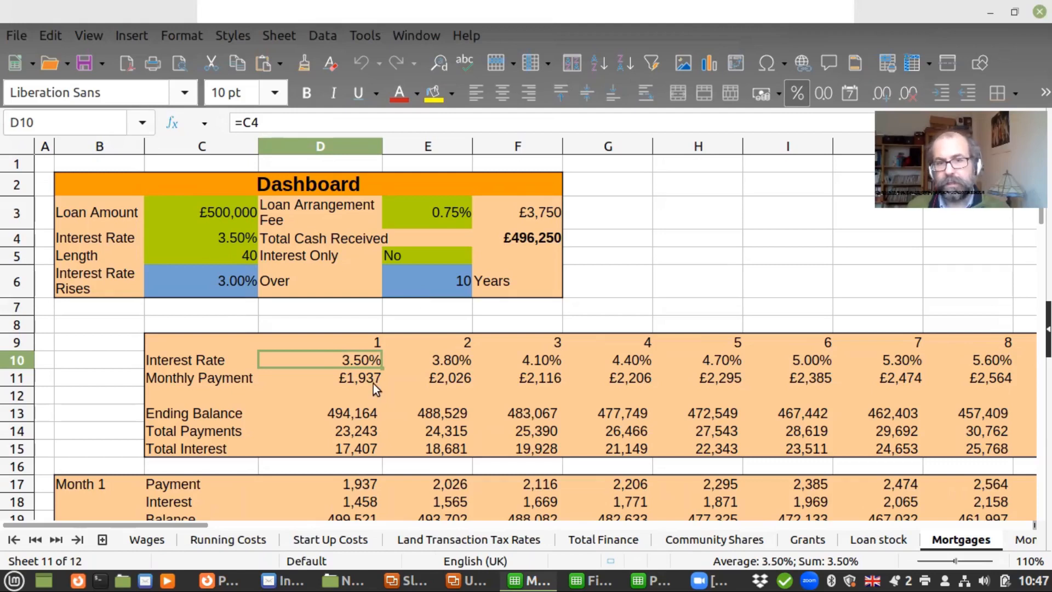
key("Down")
key("Down")
key("Down")
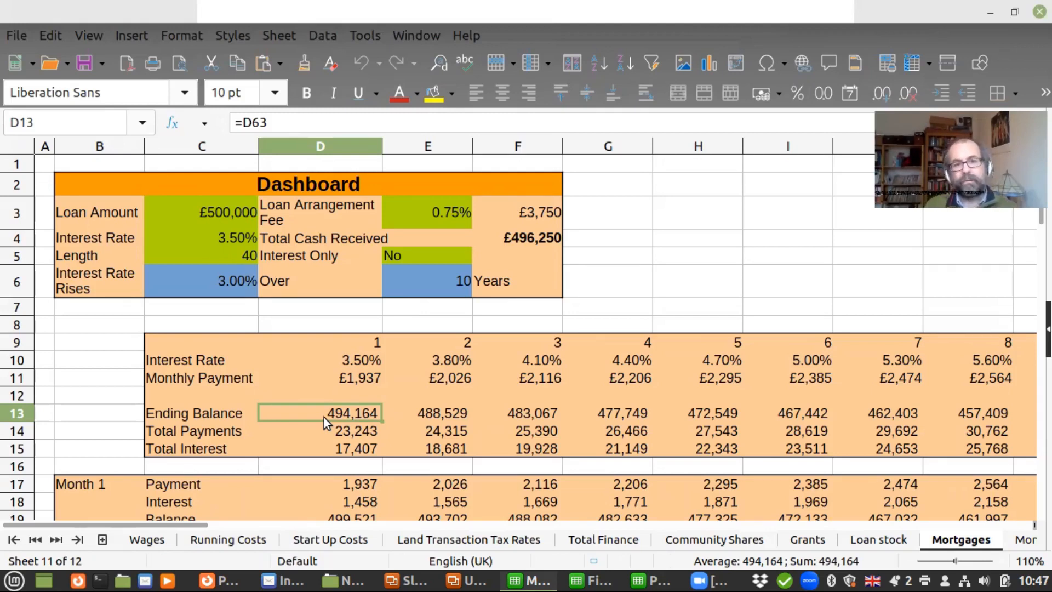
key("Down")
key("Down")
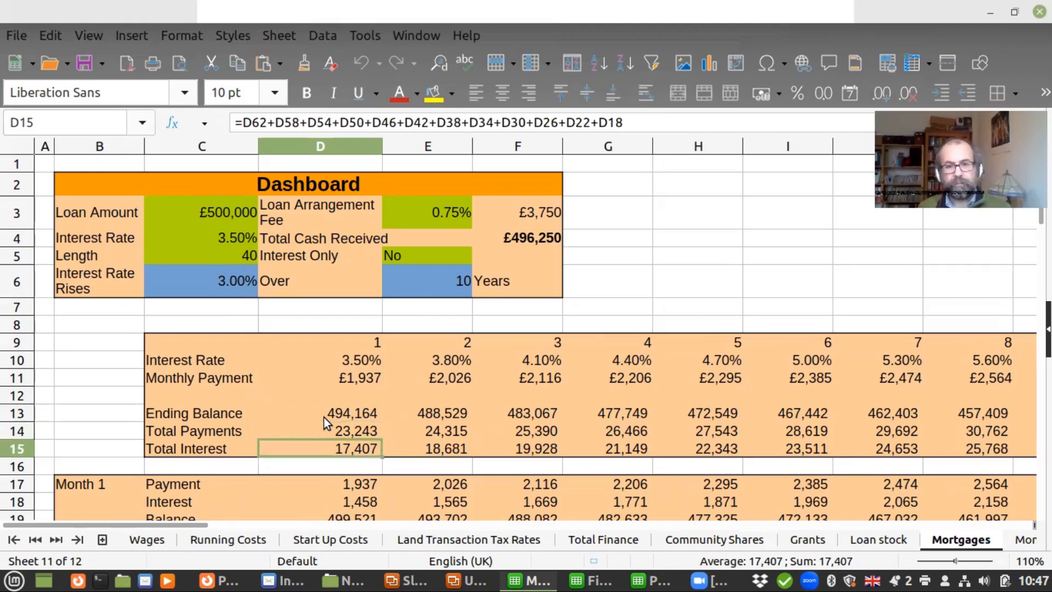
Examine the month-by-month payment, interest and balance breakdown that starts in row 17 below the yearly summary
key("Down")
key("Down")
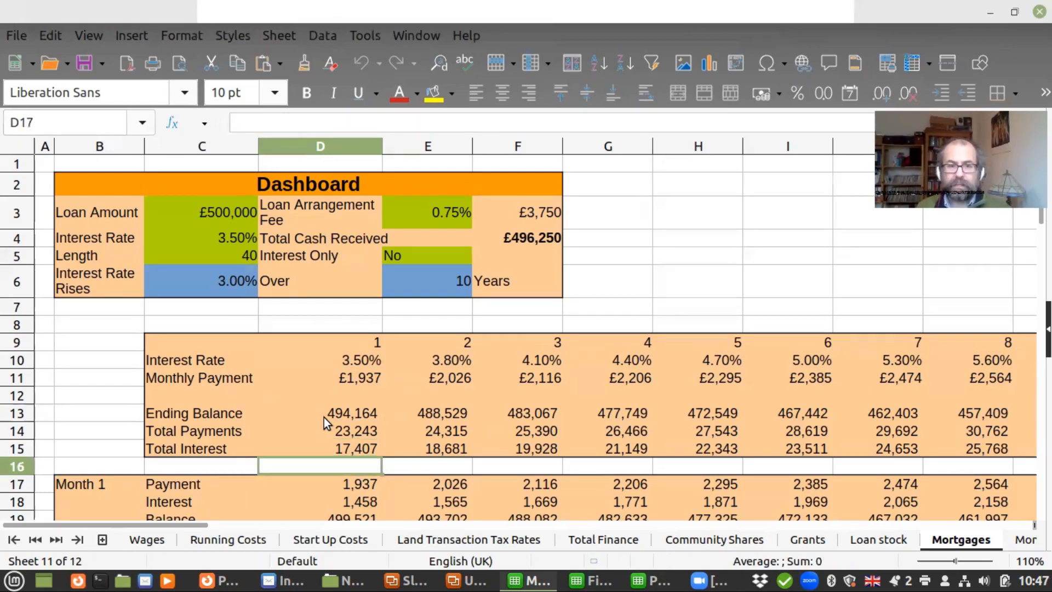
scroll(229, 345, "down", 10)
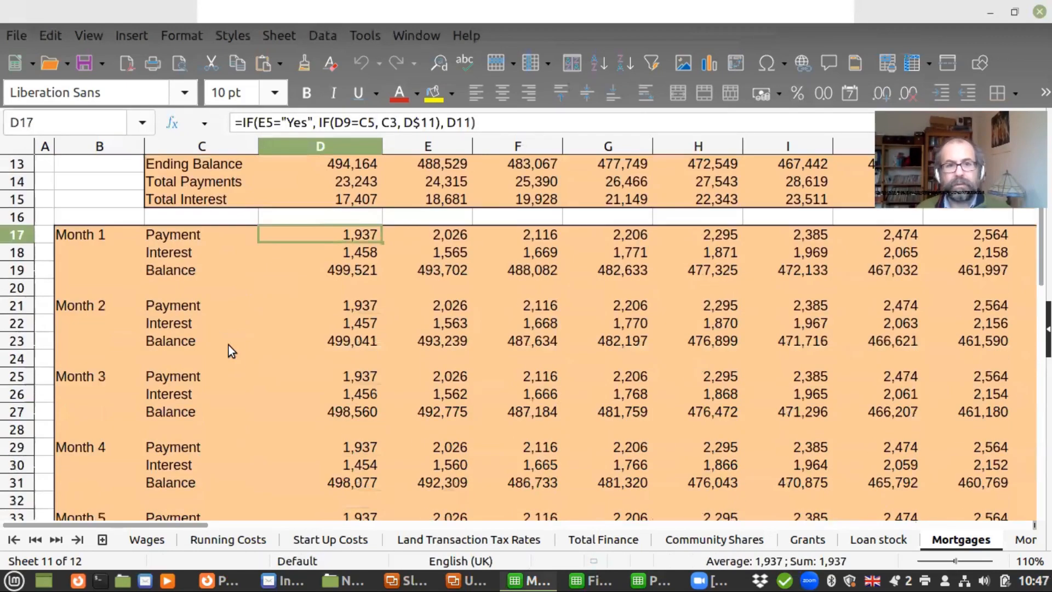
scroll(230, 344, "down", 7)
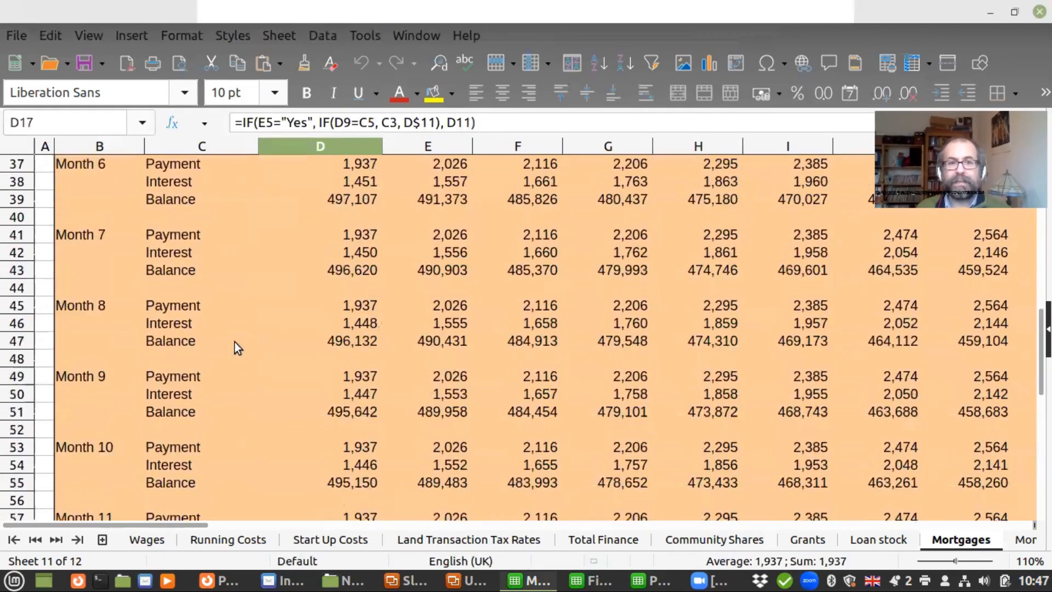
scroll(239, 348, "up", 4)
scroll(238, 347, "up", 10)
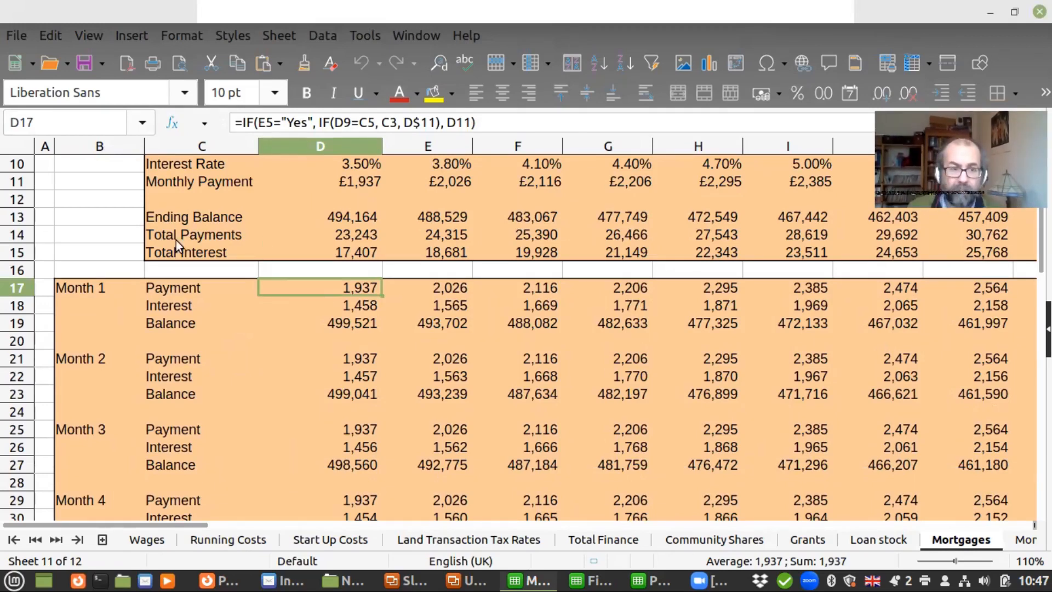
scroll(166, 221, "up", 3)
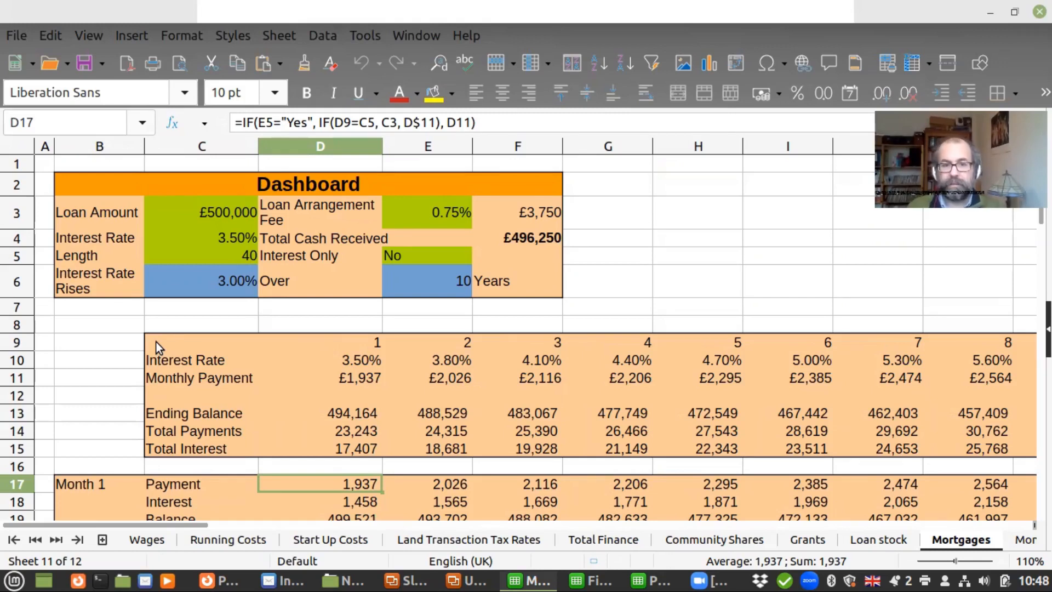
scroll(225, 490, "down", 4)
scroll(227, 479, "down", 6)
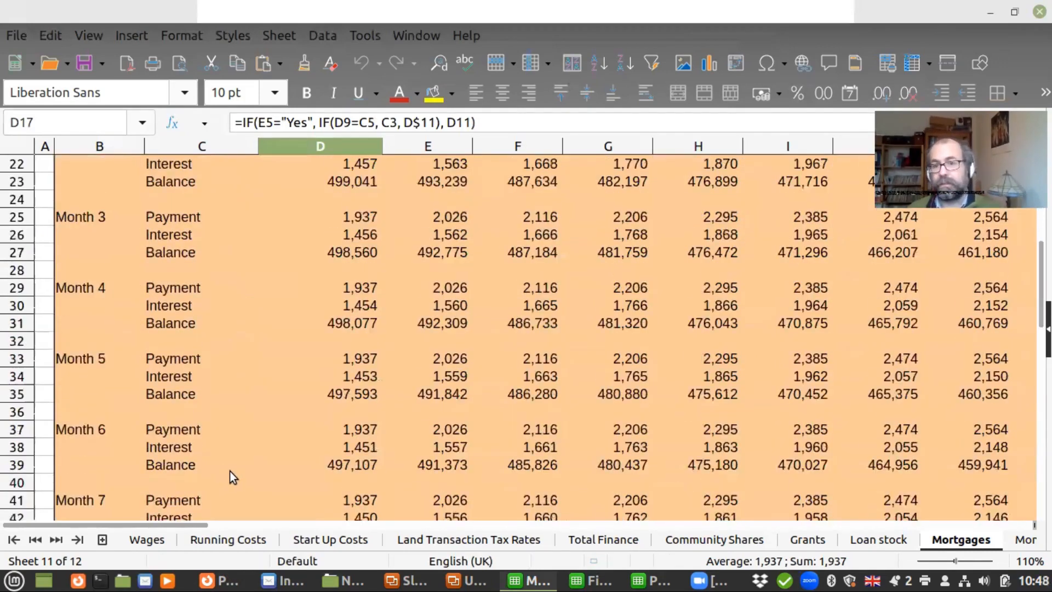
scroll(231, 475, "up", 8)
scroll(231, 463, "up", 2)
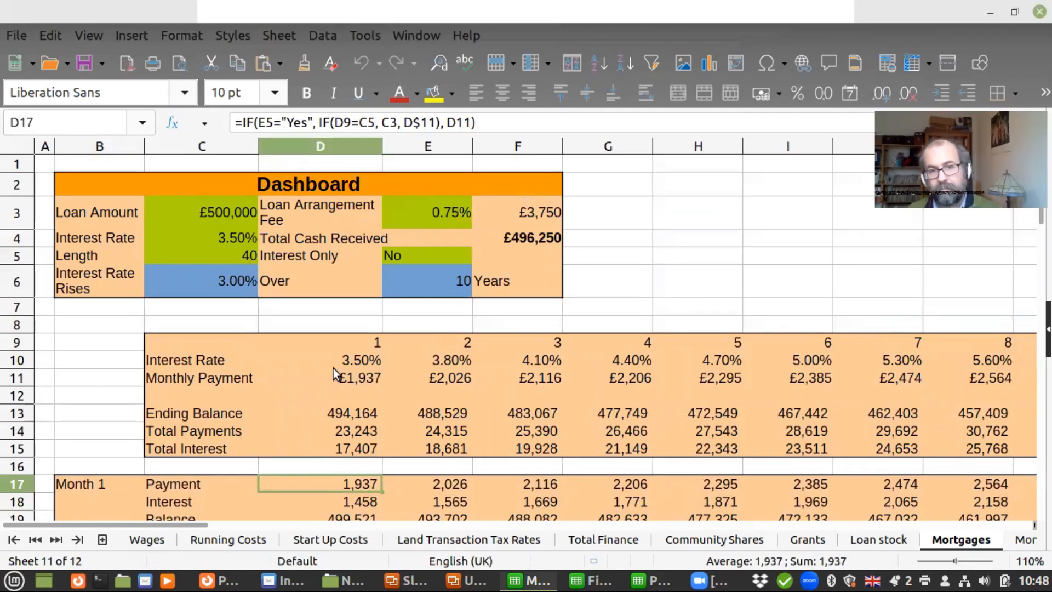
Remove the borders and background fill from the yearly summary table in C9:AQ15
left_click(156, 337)
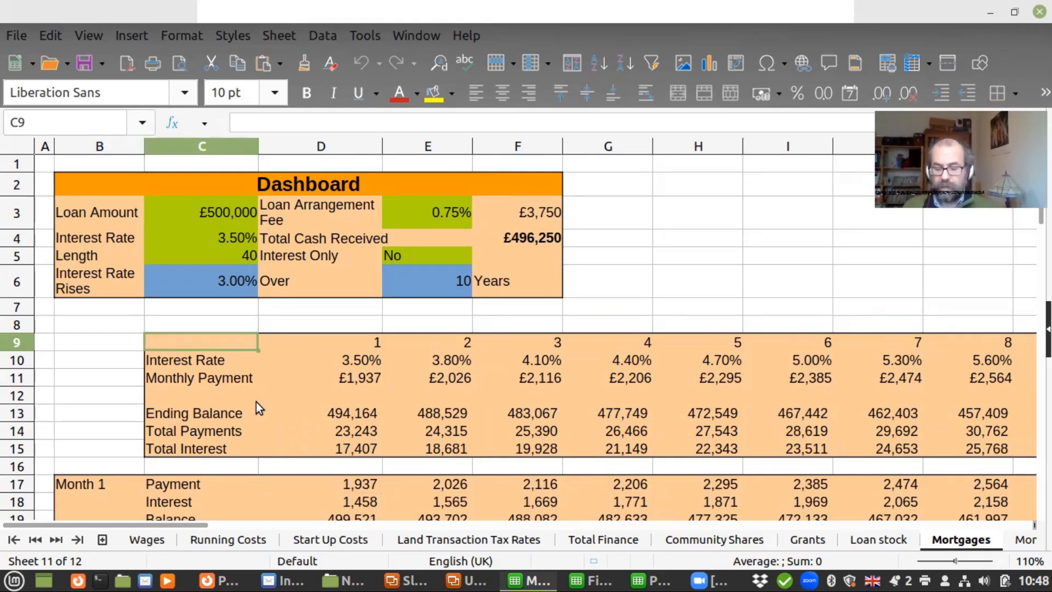
key("shift+Right")
key("shift+Right")
key("shift+Right")
key("shift+Right")
key("shift+Right")
key("shift+Right")
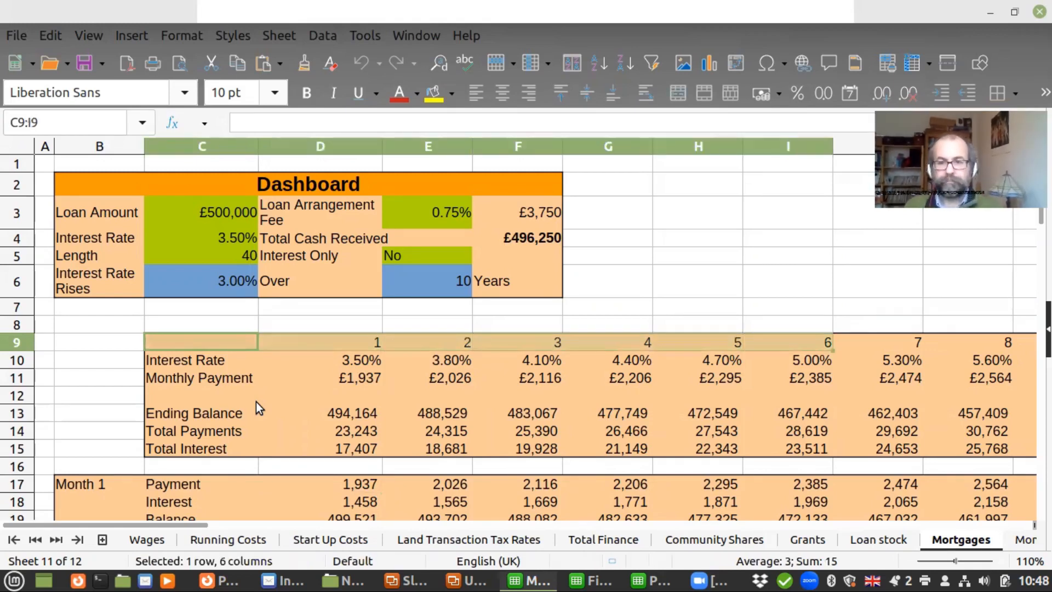
key("shift+Right")
key("shift+Right")
key("shift+Right")
key("shift+Right")
key("shift+Right")
key("shift+Right")
key("shift+Right")
key("shift+Right")
key("shift+Right")
key("shift+Right")
key("shift+Right")
key("shift+Right")
key("shift+Right")
key("shift+Right")
key("shift+Right")
key("shift+Right")
key("shift+Right")
key("shift+Right")
key("shift+Right")
key("shift+Right")
key("shift+Right")
key("shift+Right")
key("shift+Right")
key("shift+Right")
key("shift+Right")
key("shift+Right")
key("shift+Right")
key("shift+Right")
key("shift+Right")
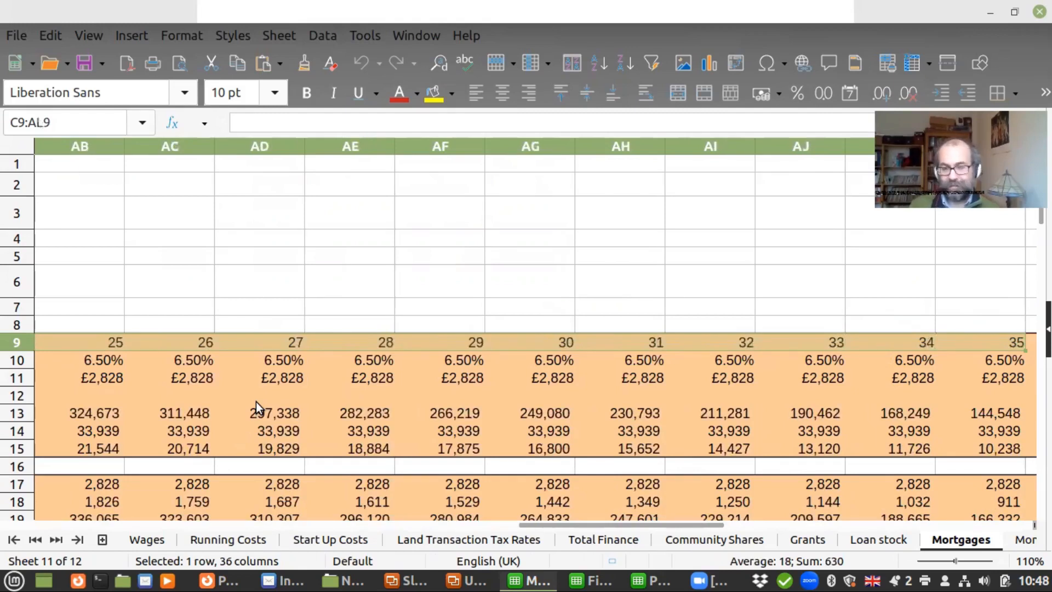
key("shift+Right")
key("shift+Right")
key("shift+Right")
key("shift+Right")
key("shift+Right")
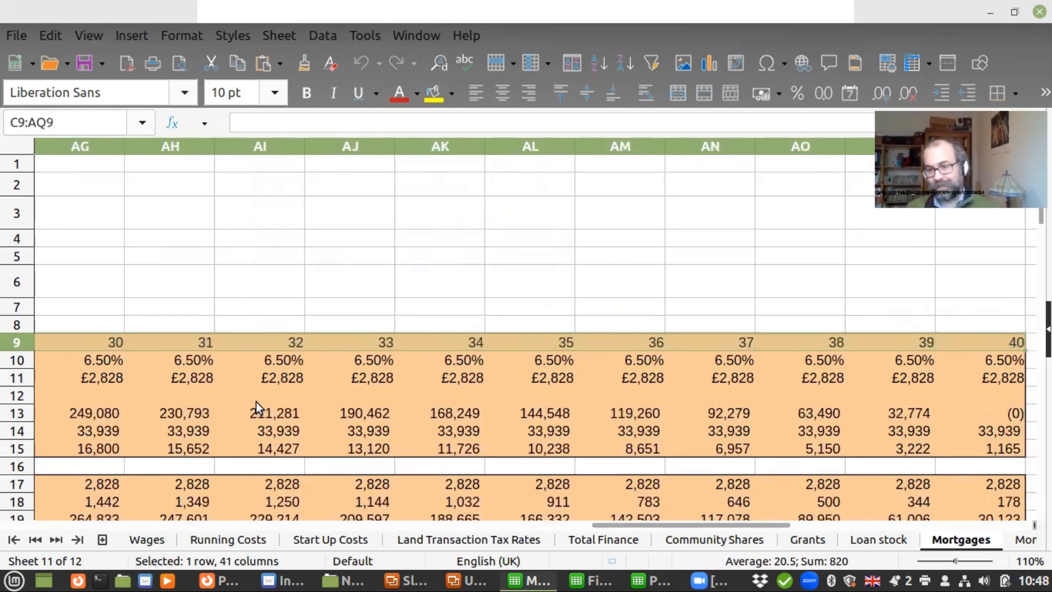
key("shift+Down")
key("shift+Down")
key("shift+Down")
key("shift+Down")
key("shift+Down")
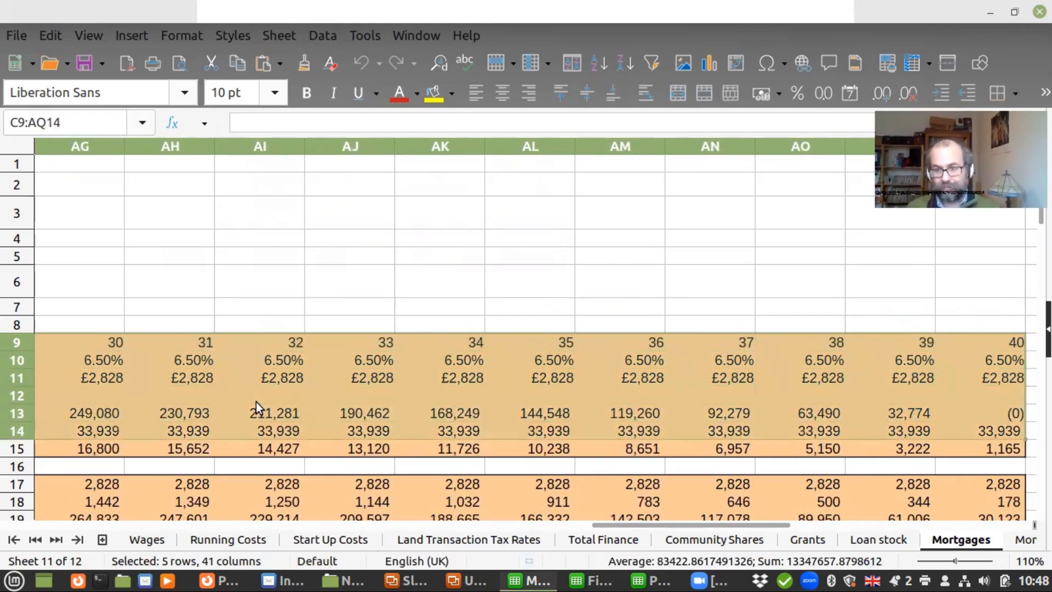
key("shift+Down")
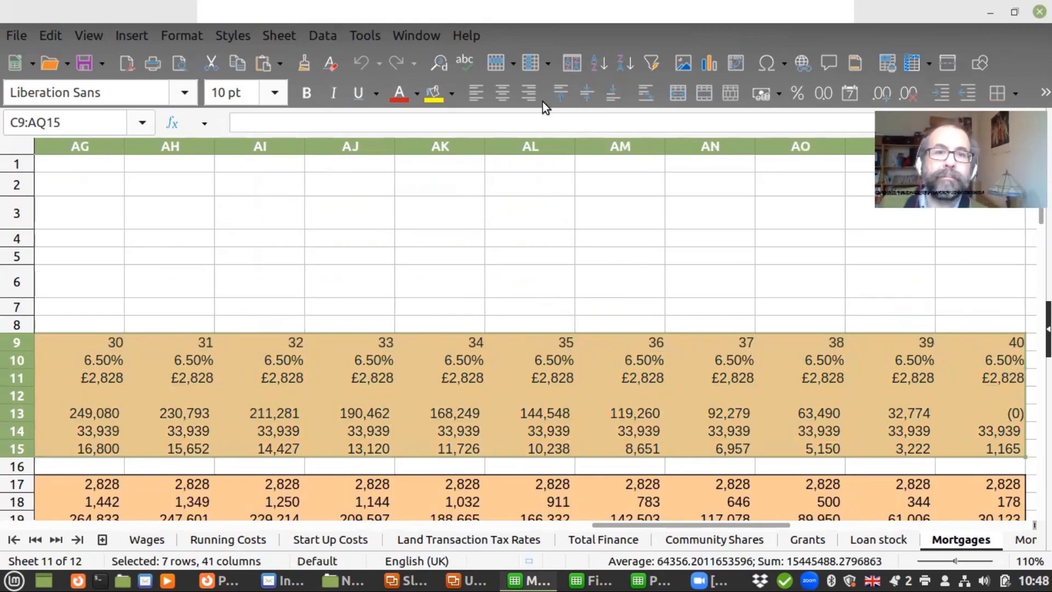
right_click(403, 406)
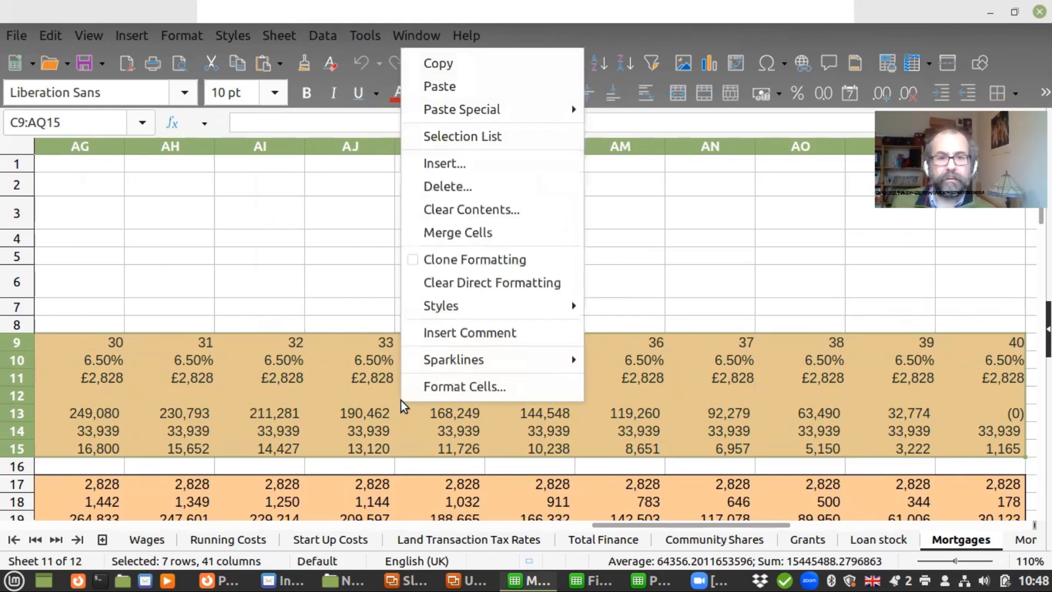
left_click(482, 392)
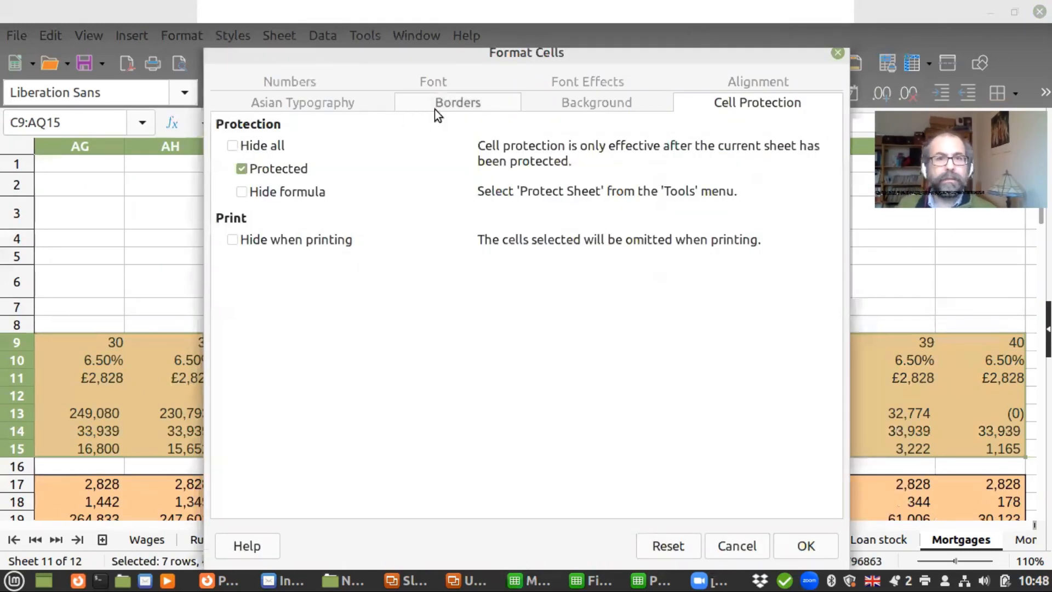
left_click(470, 103)
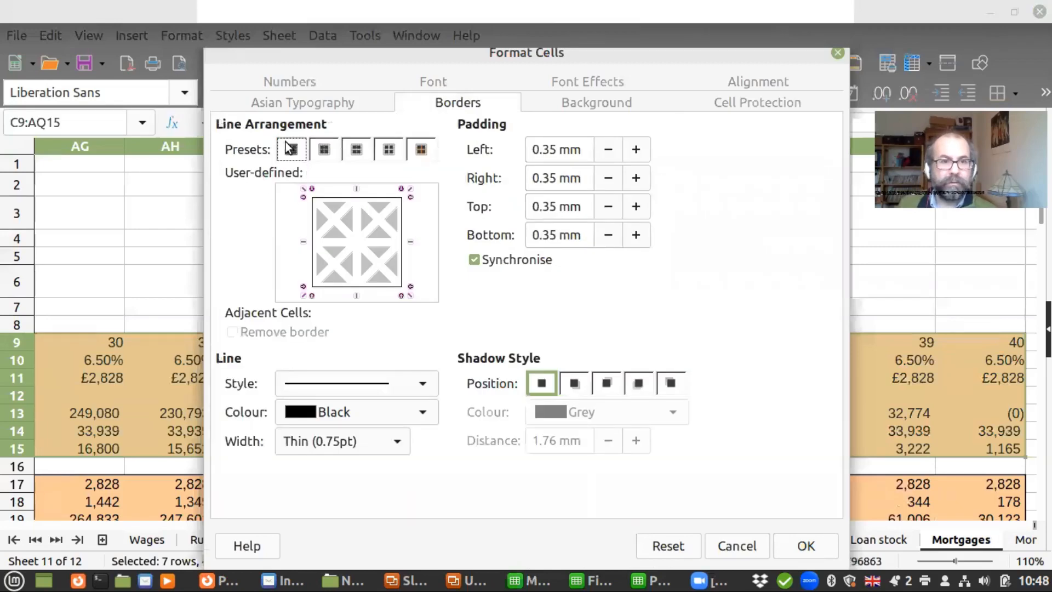
left_click(290, 149)
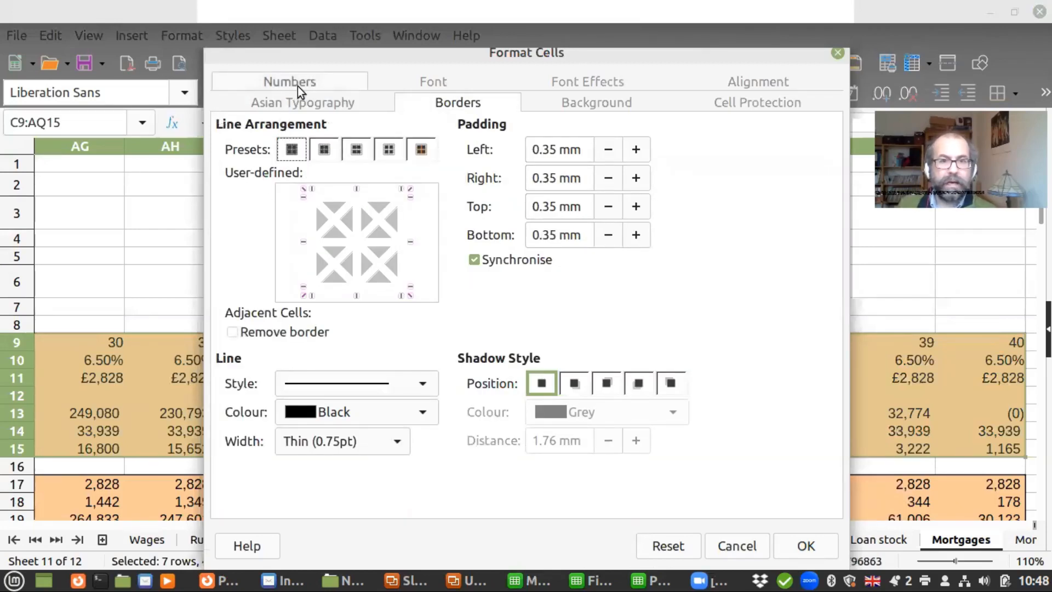
left_click(548, 104)
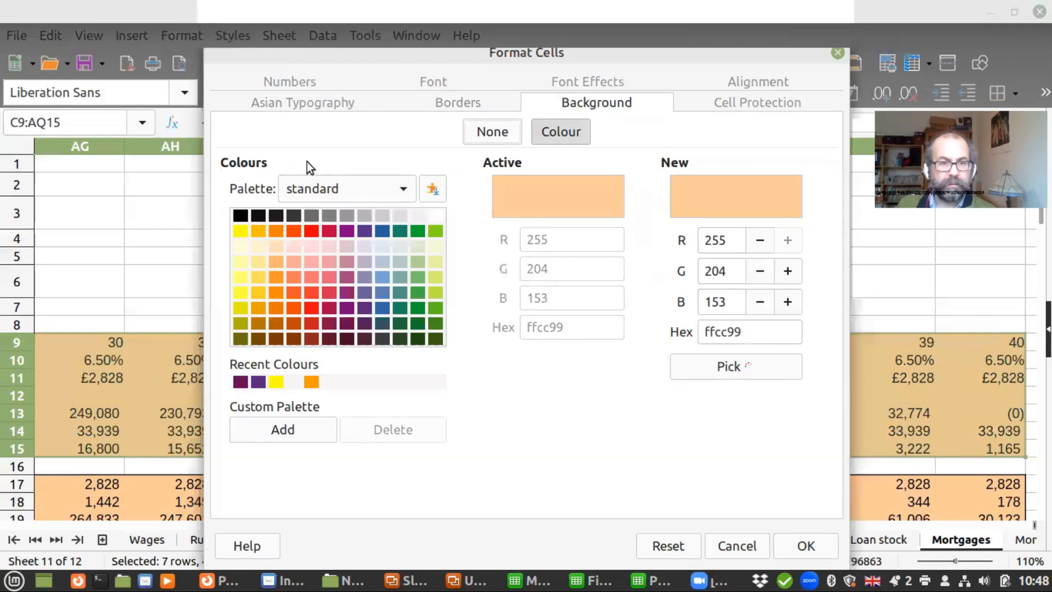
left_click(485, 133)
left_click(780, 547)
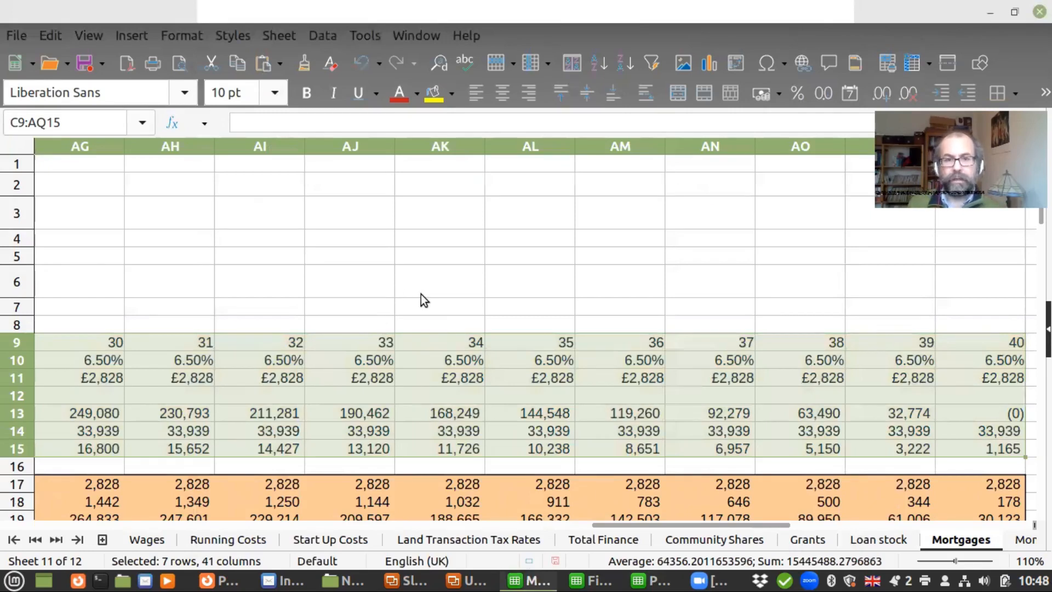
Return to the start of the sheet and view the yearly summary table without its formatting
left_click_drag(597, 523, 145, 509)
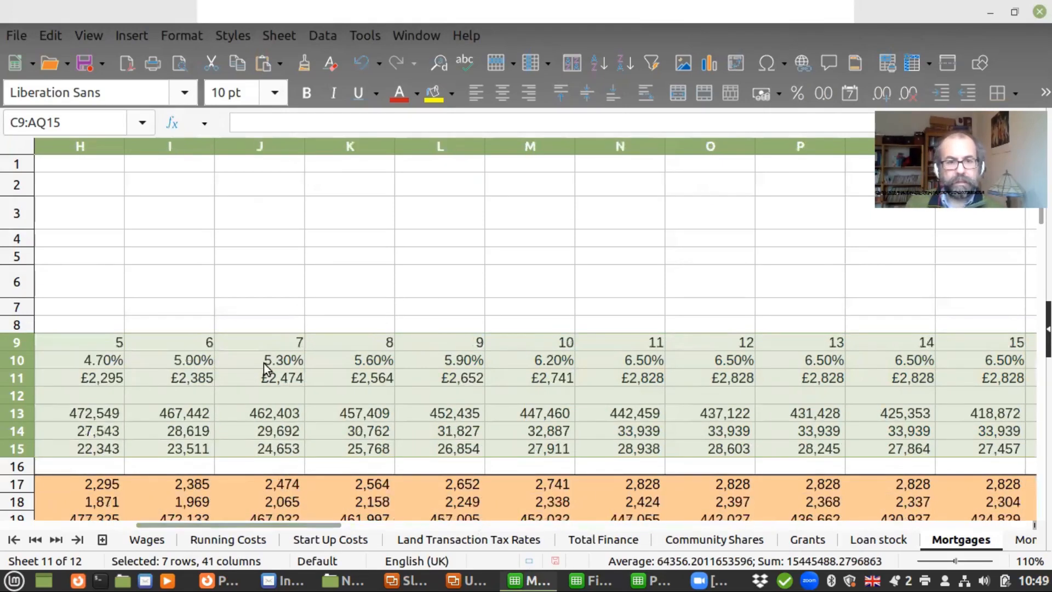
left_click(316, 278)
key("Left")
key("Left")
key("Left")
key("Left")
key("Left")
key("Left")
key("Left")
key("Left")
key("Left")
key("Left")
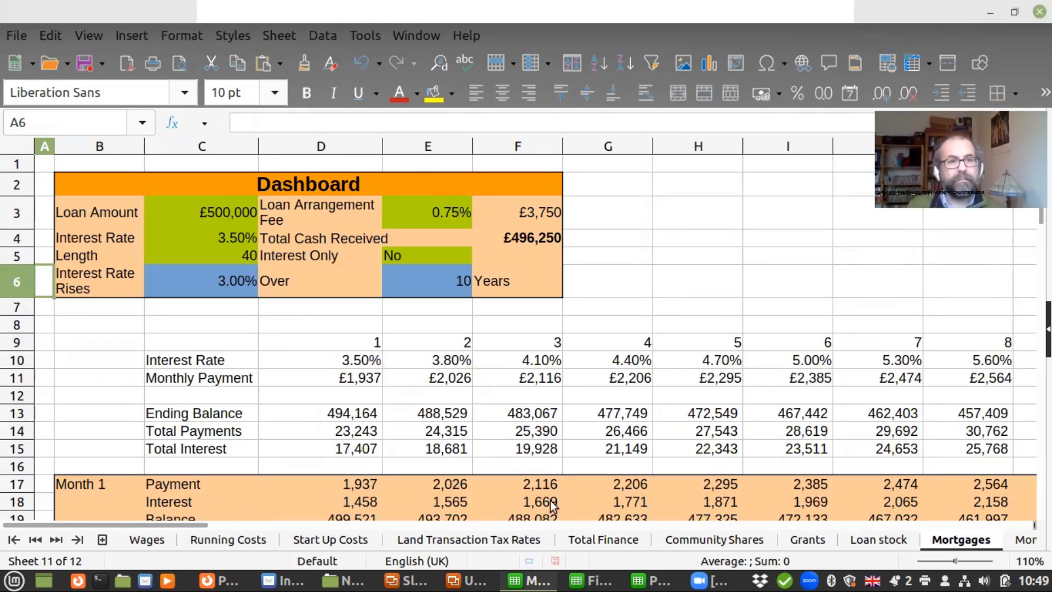
Give the yearly summary table in C9:AQ15 an orange background colour, hex ff9900
left_click(192, 345)
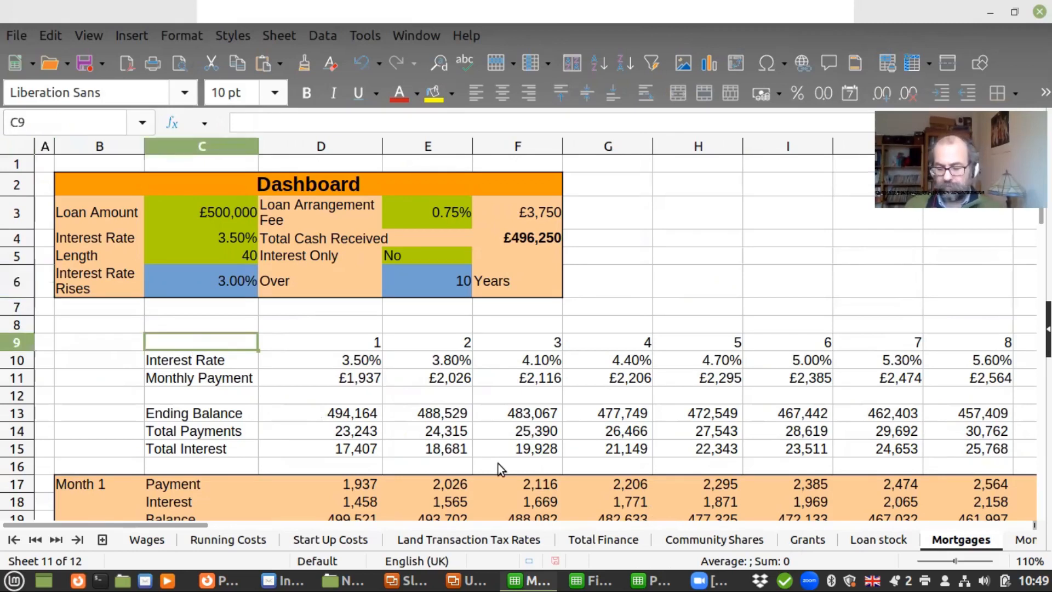
key("ctrl+shift+Right")
key("shift+Down")
key("shift+Down")
key("shift+Down")
key("shift+Down")
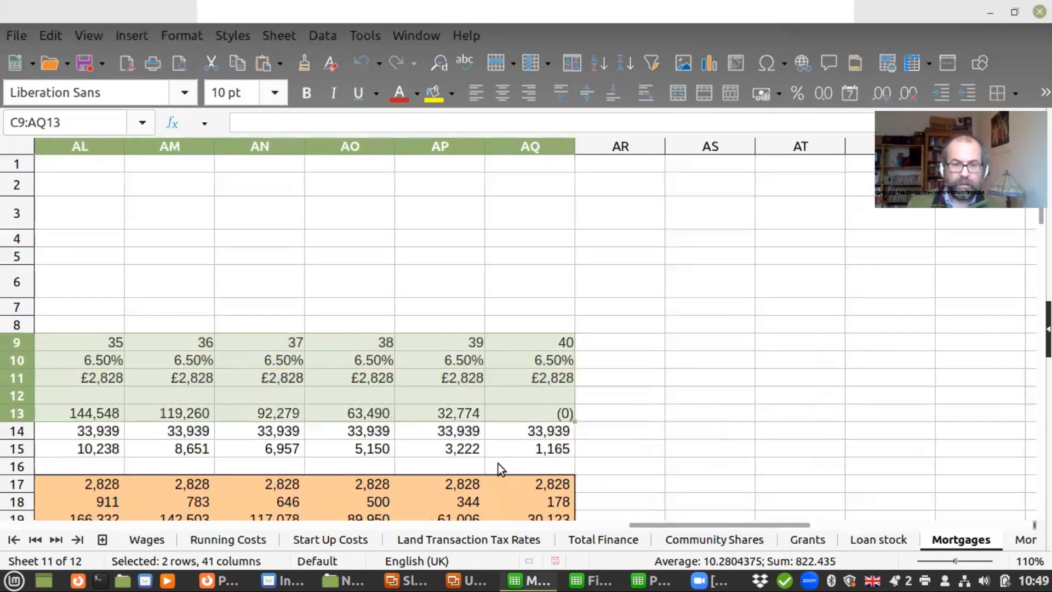
key("shift+Down")
key("shift+Down")
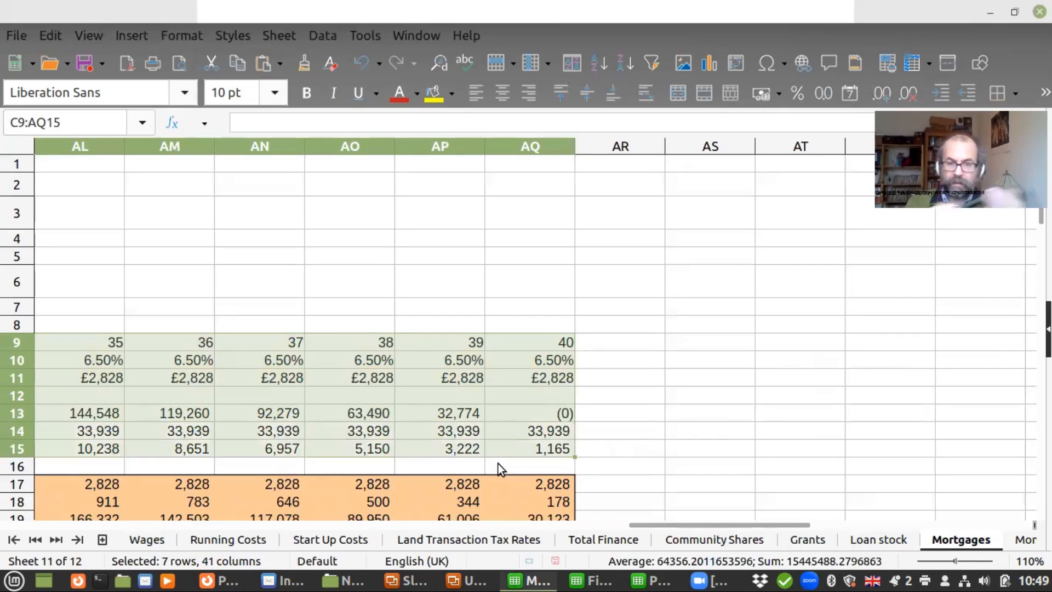
left_click(170, 32)
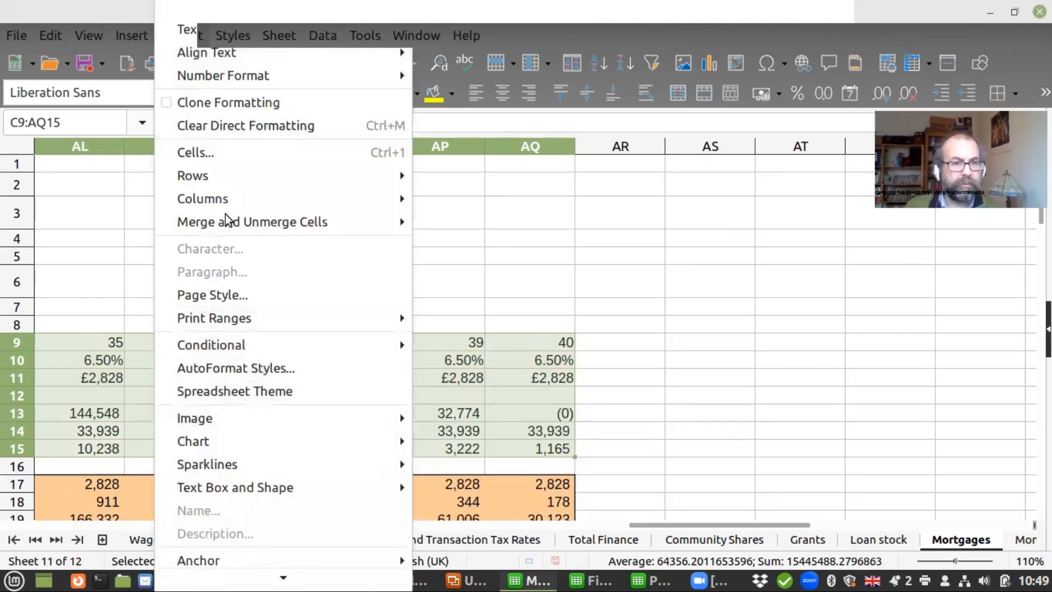
left_click(219, 152)
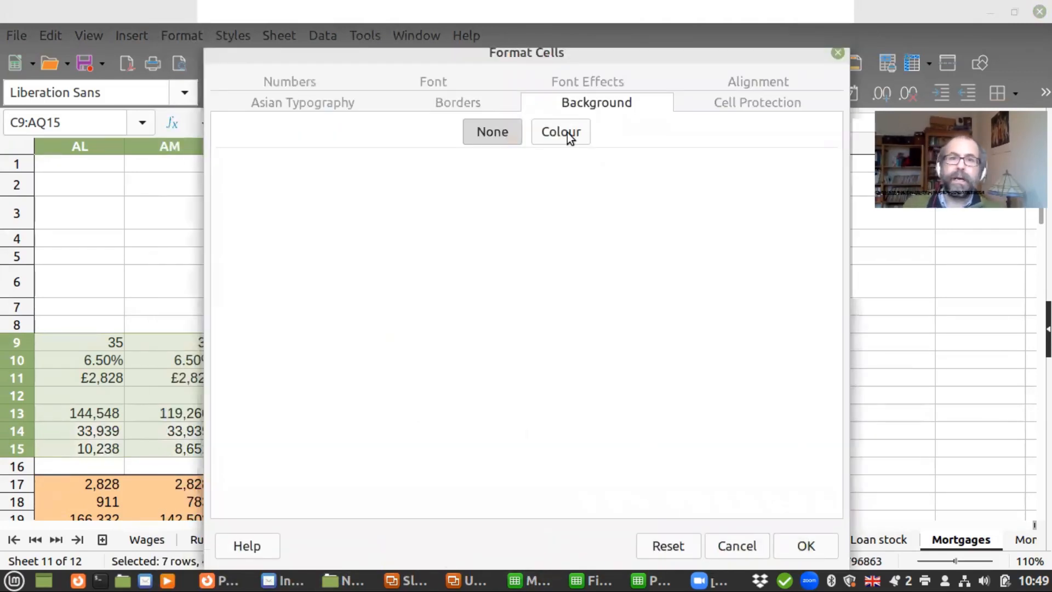
left_click(569, 137)
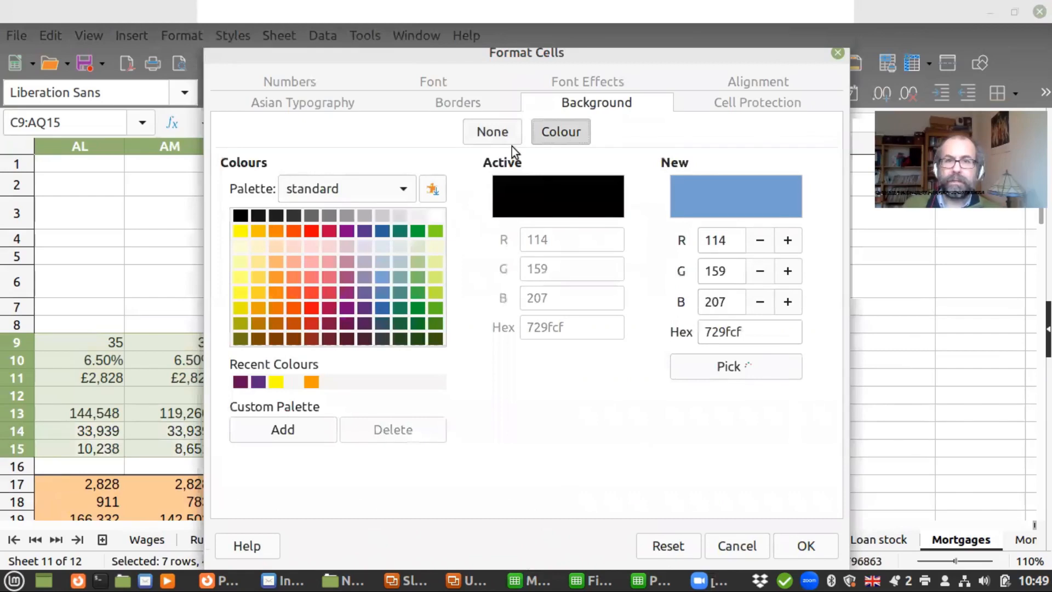
left_click(313, 379)
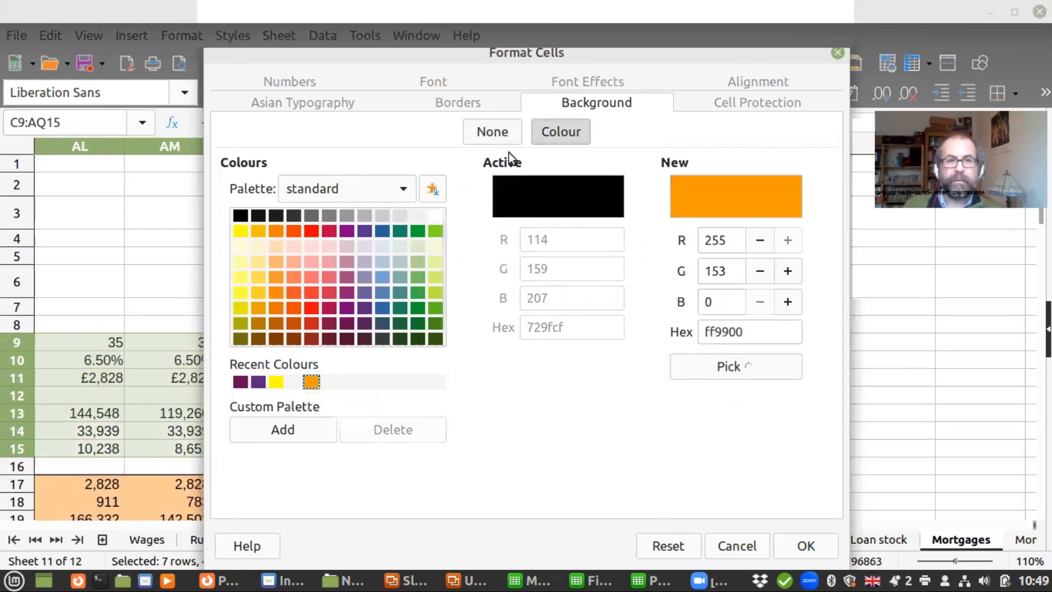
Add a solid black border, Thin (0.75pt), around the outside of the yearly summary table only
left_click(478, 106)
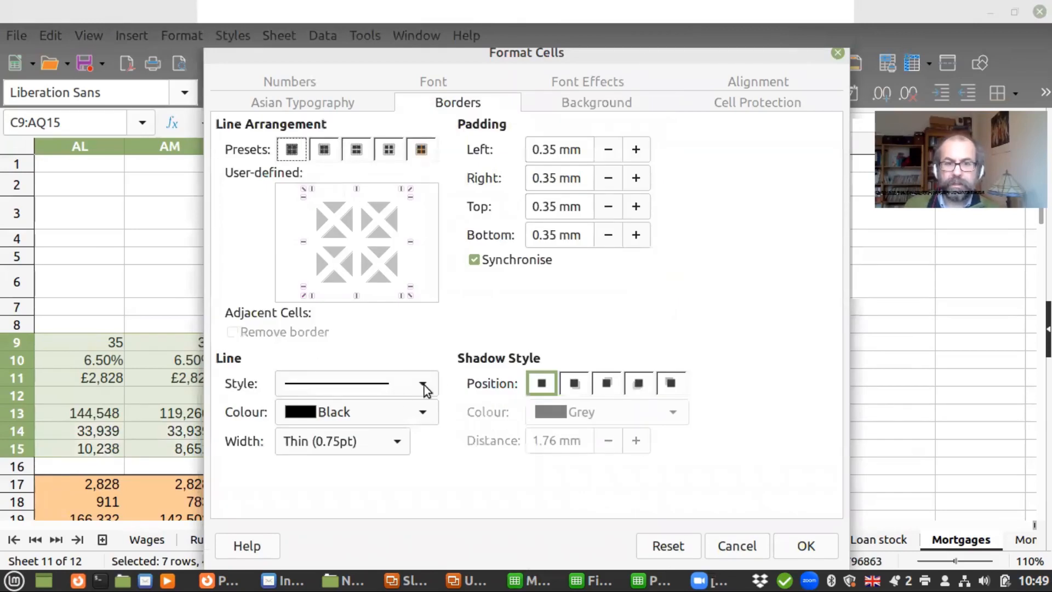
left_click(324, 149)
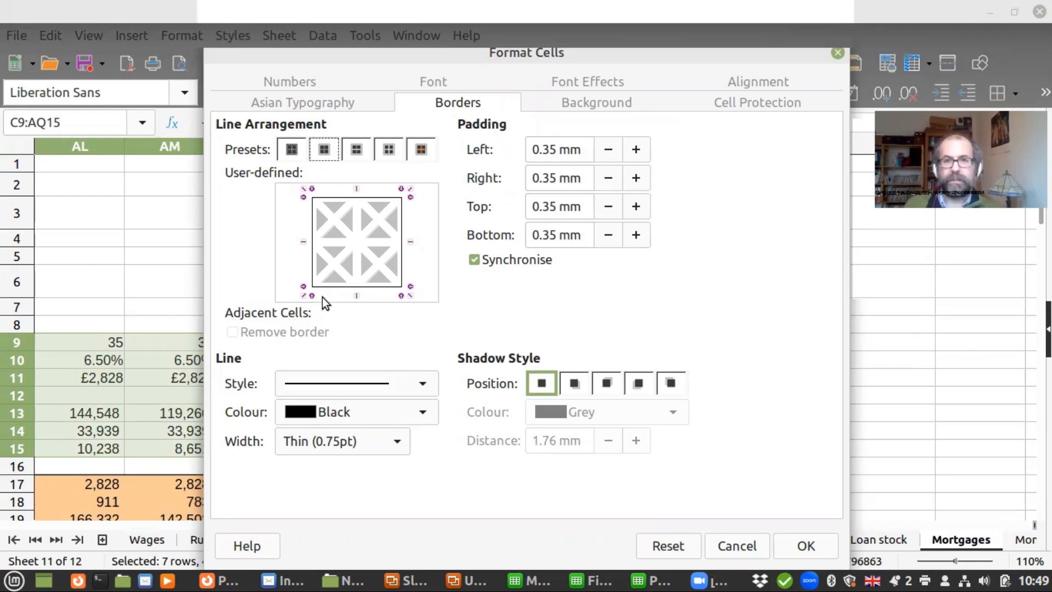
left_click(805, 545)
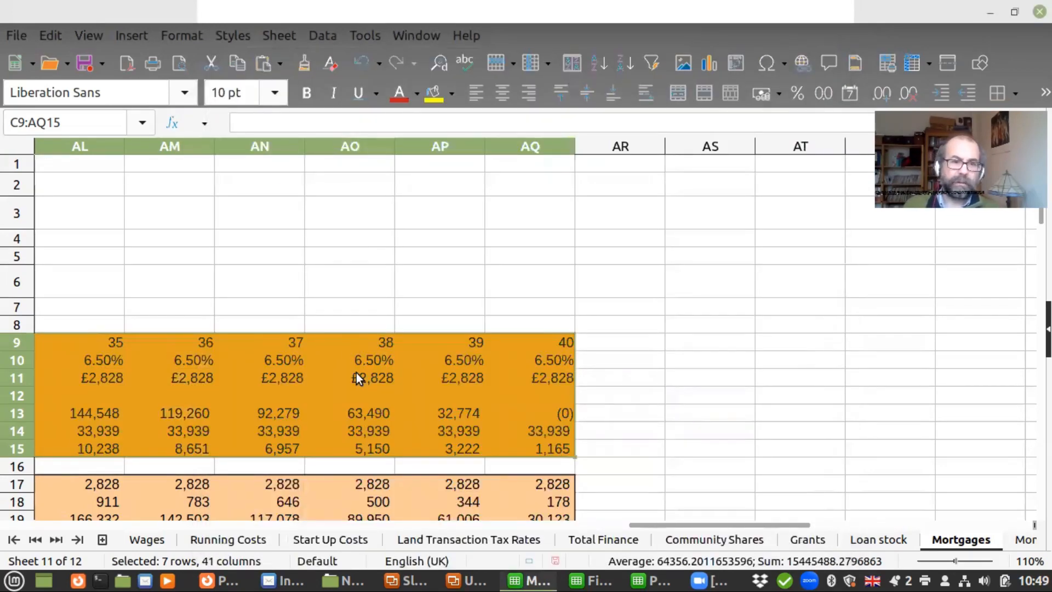
right_click(357, 373)
left_click(407, 576)
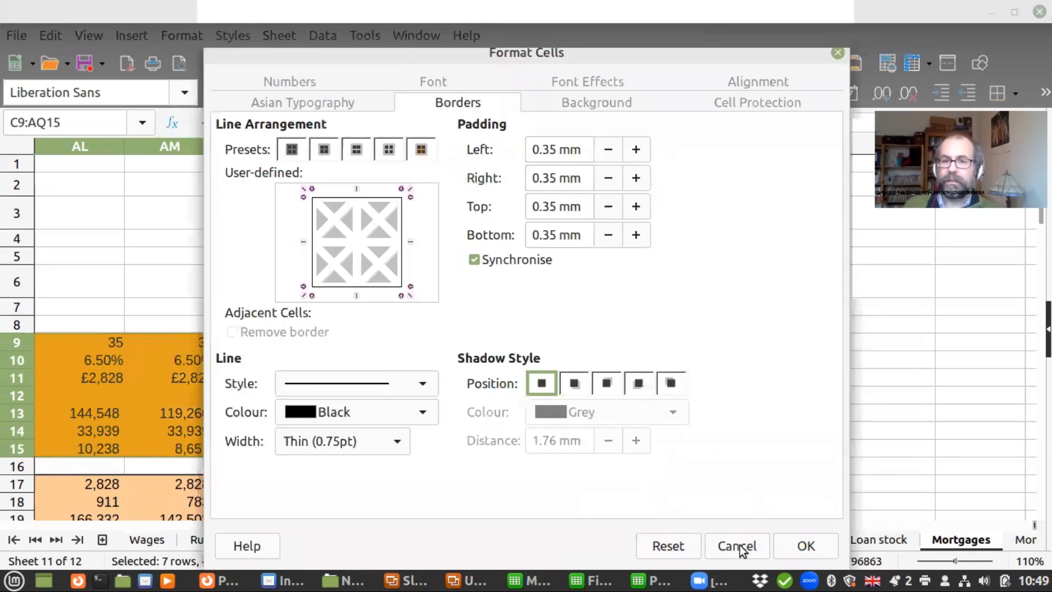
key("Escape")
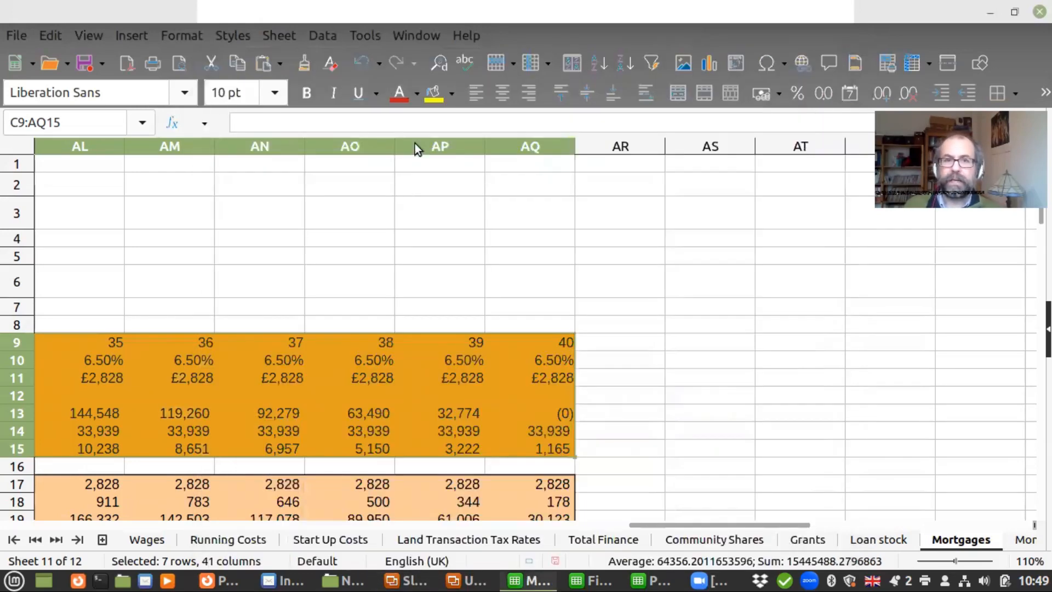
left_click(451, 94)
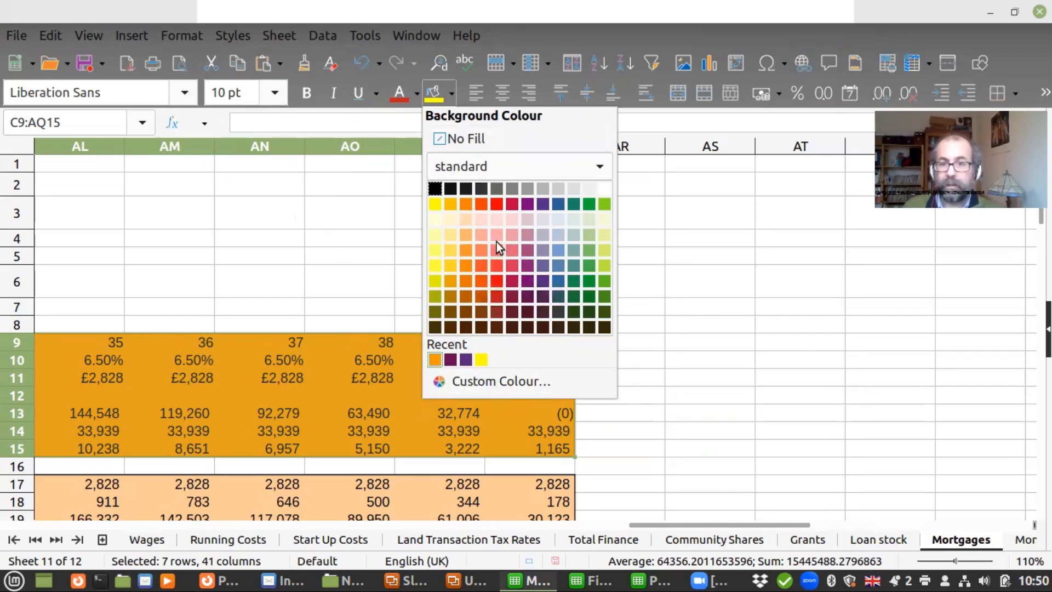
left_click(360, 304)
Look up the hex code of the background colour used in monthly breakdown cell AP18
left_click(406, 498)
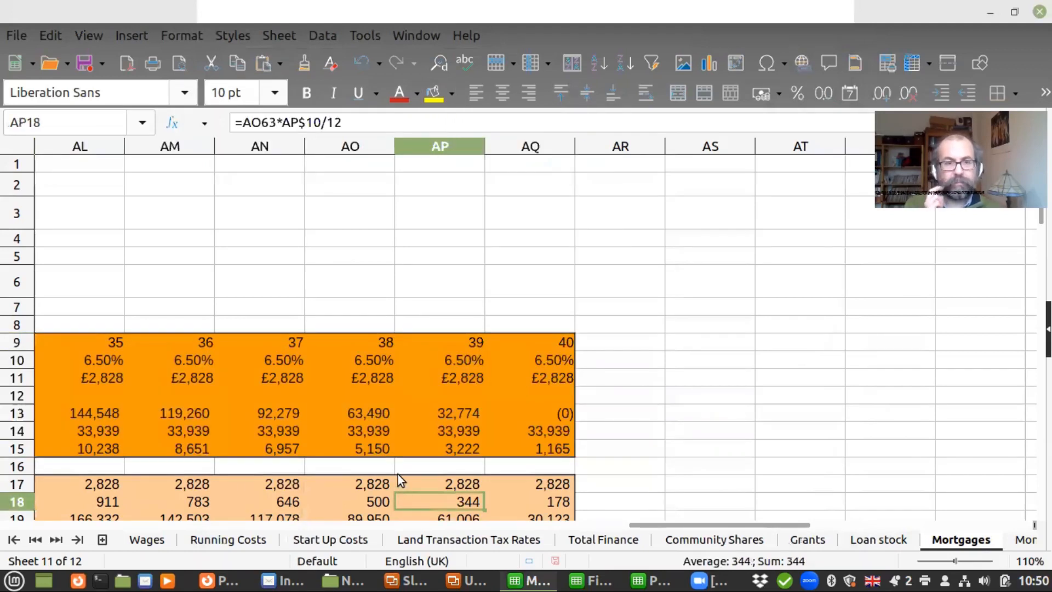
right_click(450, 495)
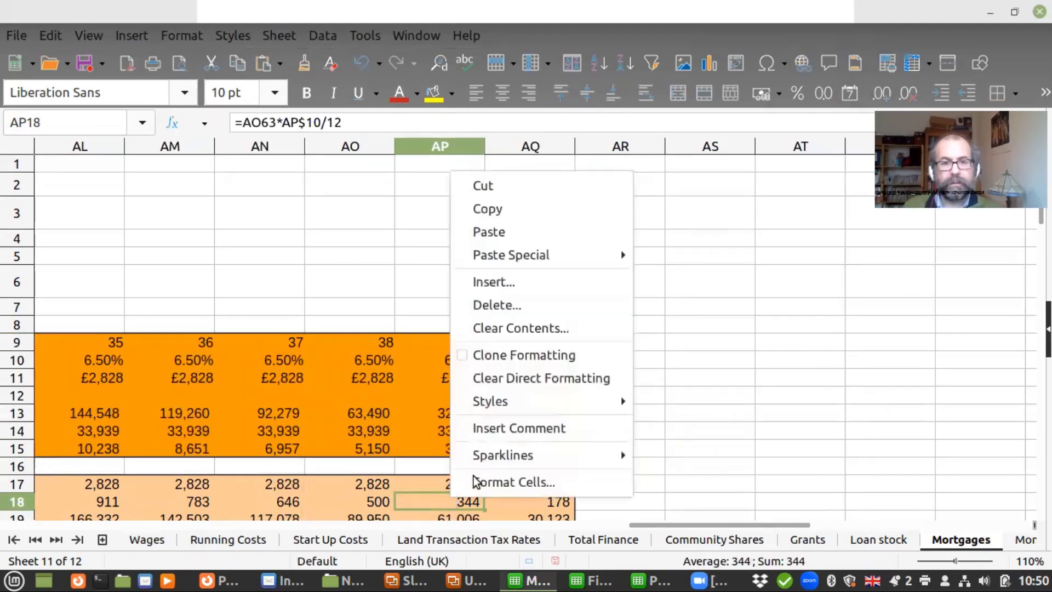
key("Escape")
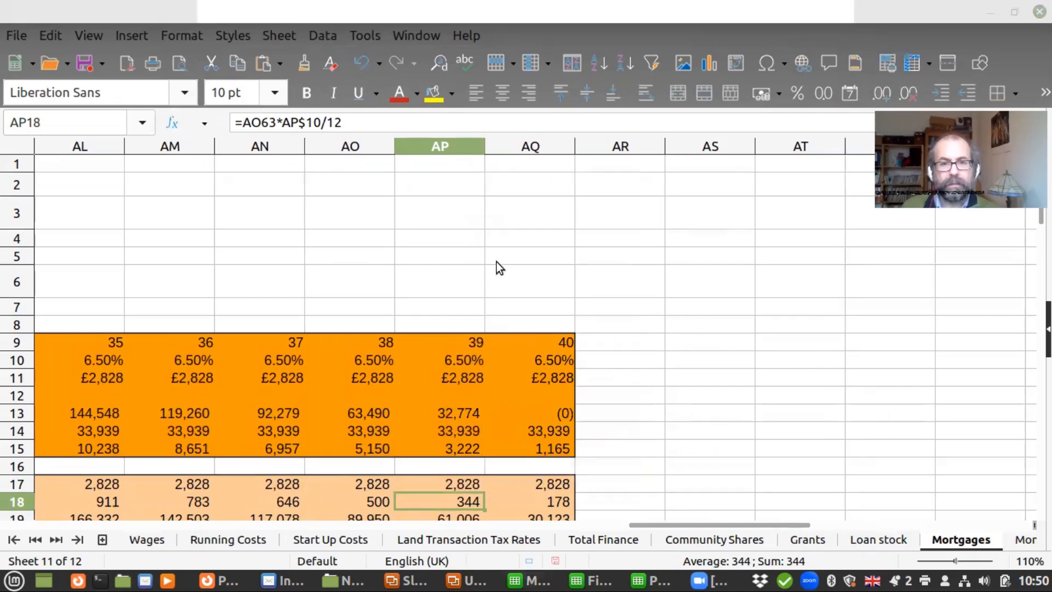
key("ctrl+1")
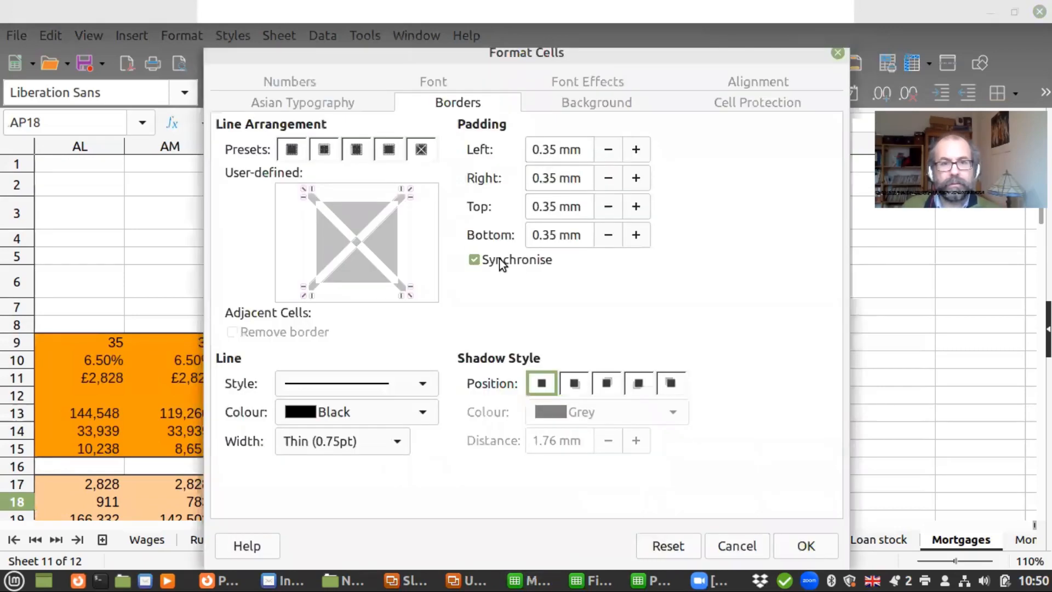
left_click(580, 105)
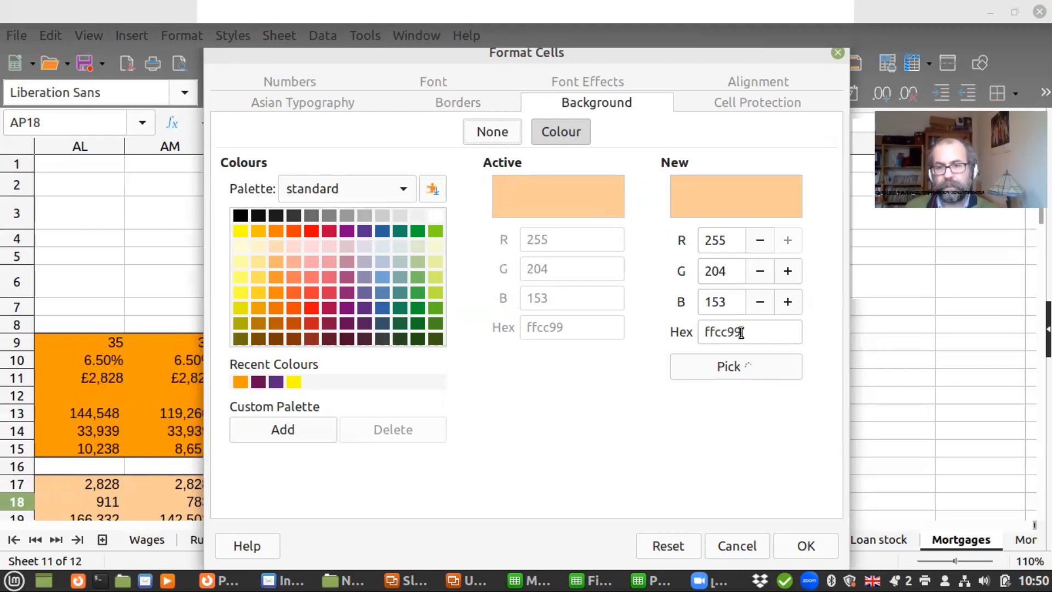
left_click(738, 548)
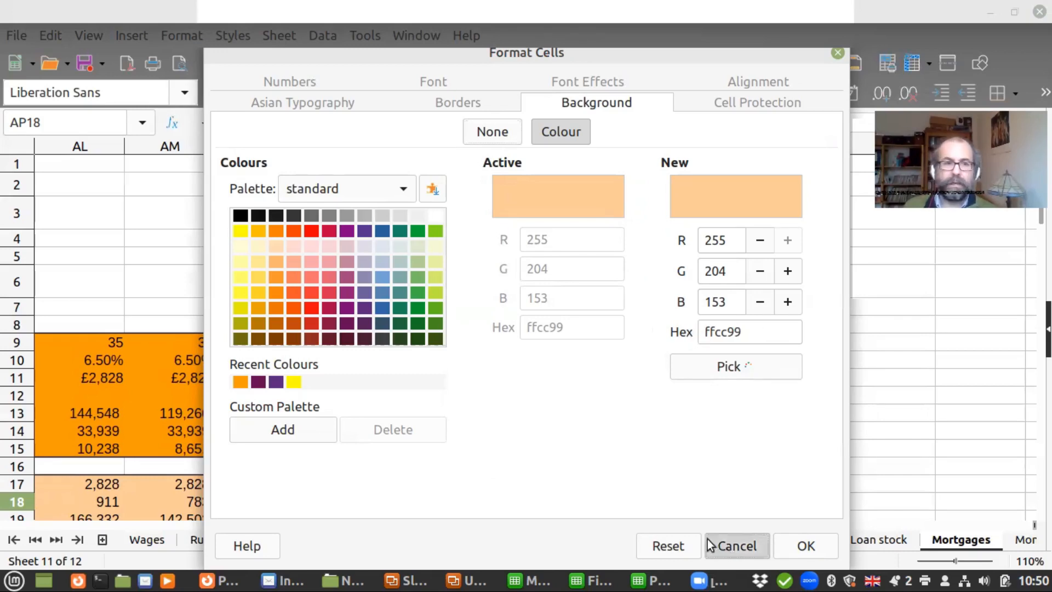
Set the background colour of the whole yearly summary table, C9:AQ15, to hex ffcc99 and view the table from its first column
left_click(71, 347)
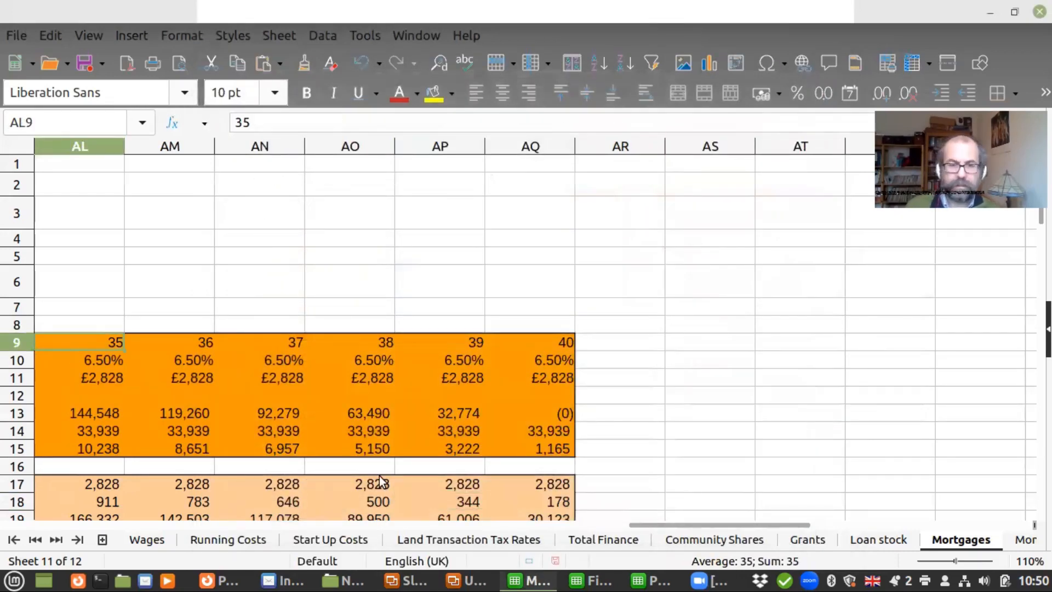
key("Left")
key("Left")
key("Left")
key("Left")
key("Left")
key("Left")
key("Left")
key("Left")
key("Left")
key("Left")
key("Left")
key("Left")
key("Left")
key("Left")
key("Left")
key("Left")
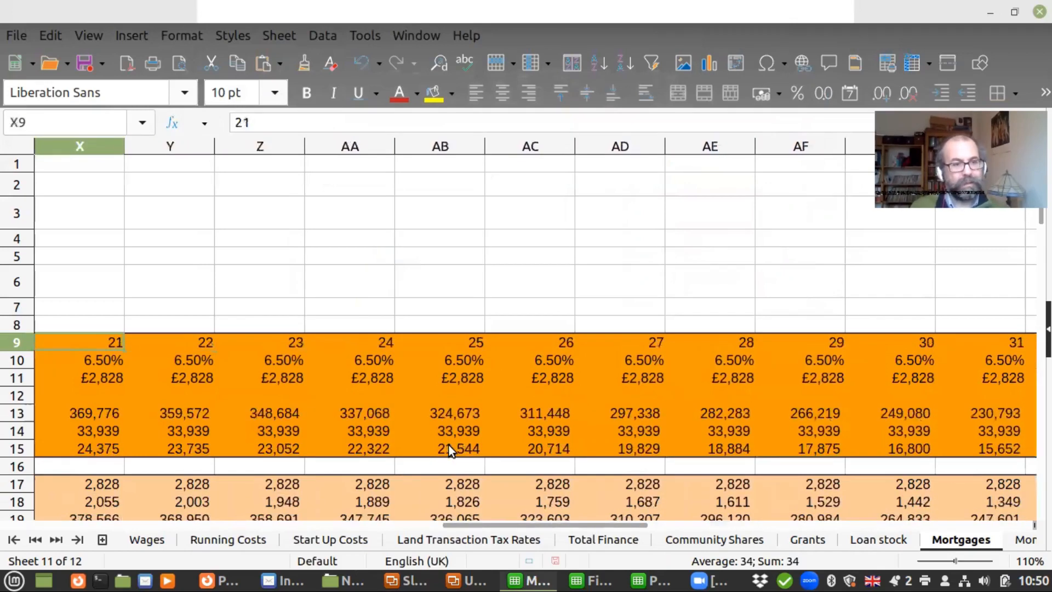
key("Home")
key("Right")
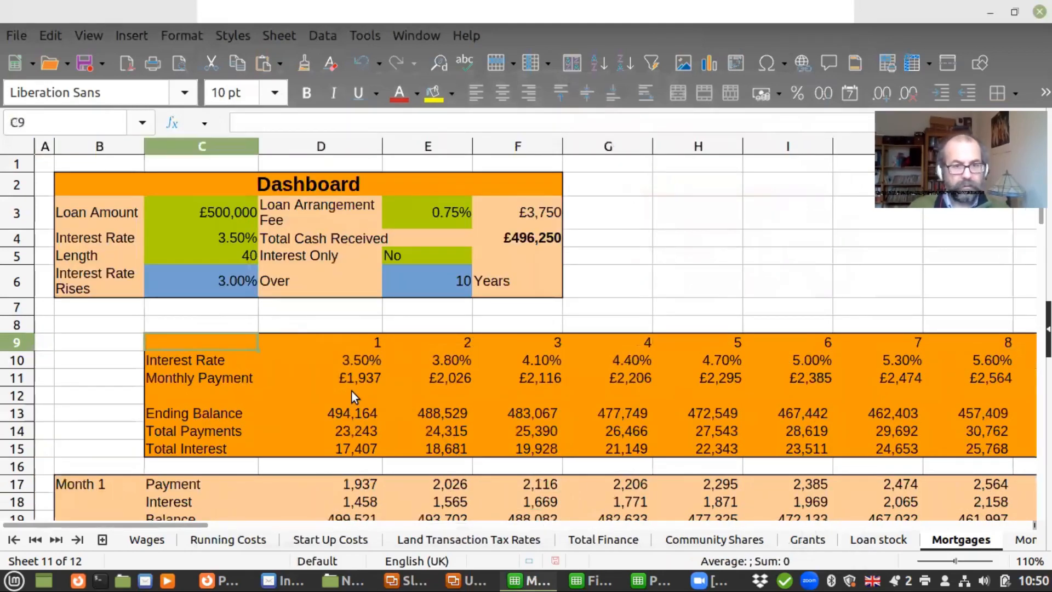
key("ctrl+shift+Right")
key("shift+Down")
key("shift+Down")
key("shift+Down")
key("shift+Down")
key("shift+Down")
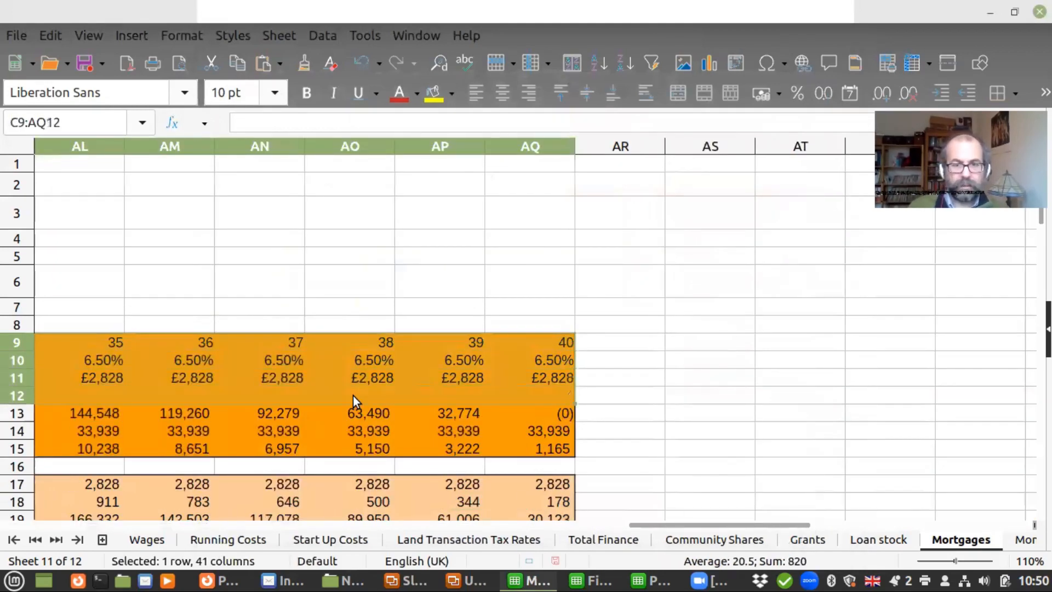
key("shift+Down")
right_click(352, 393)
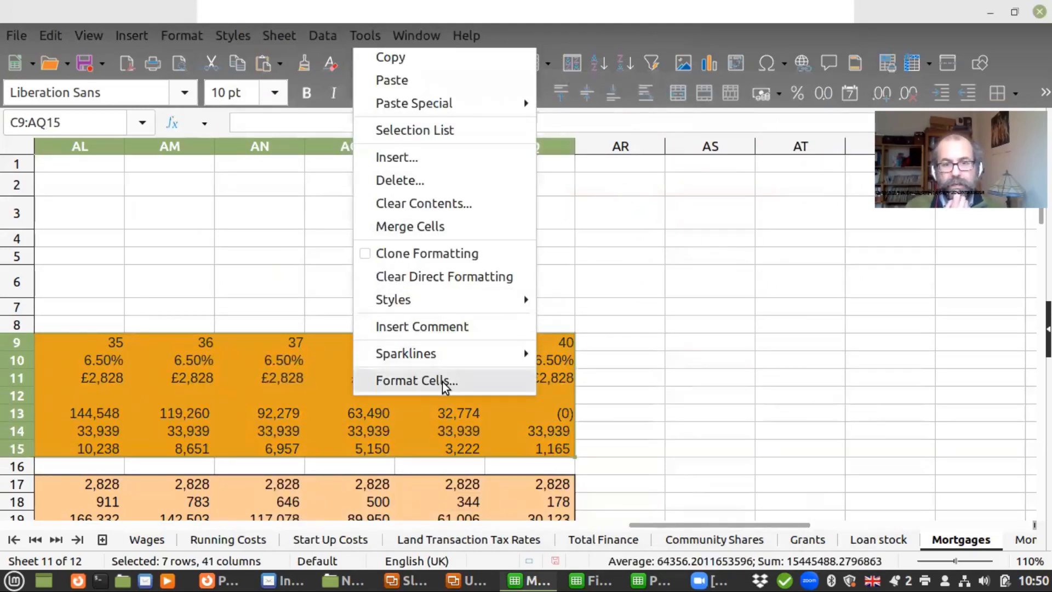
left_click(475, 381)
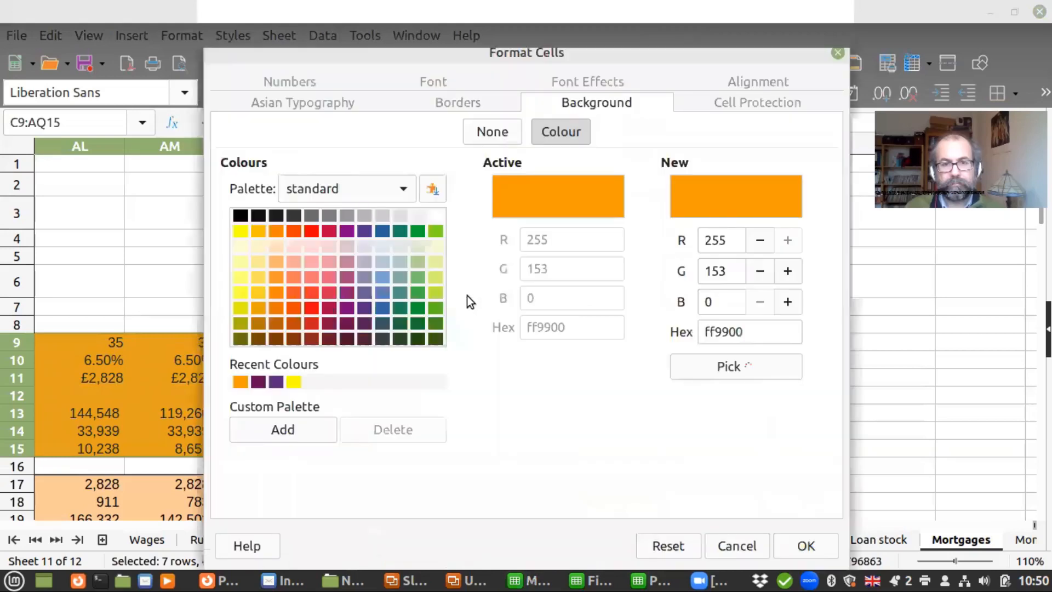
left_click(749, 332)
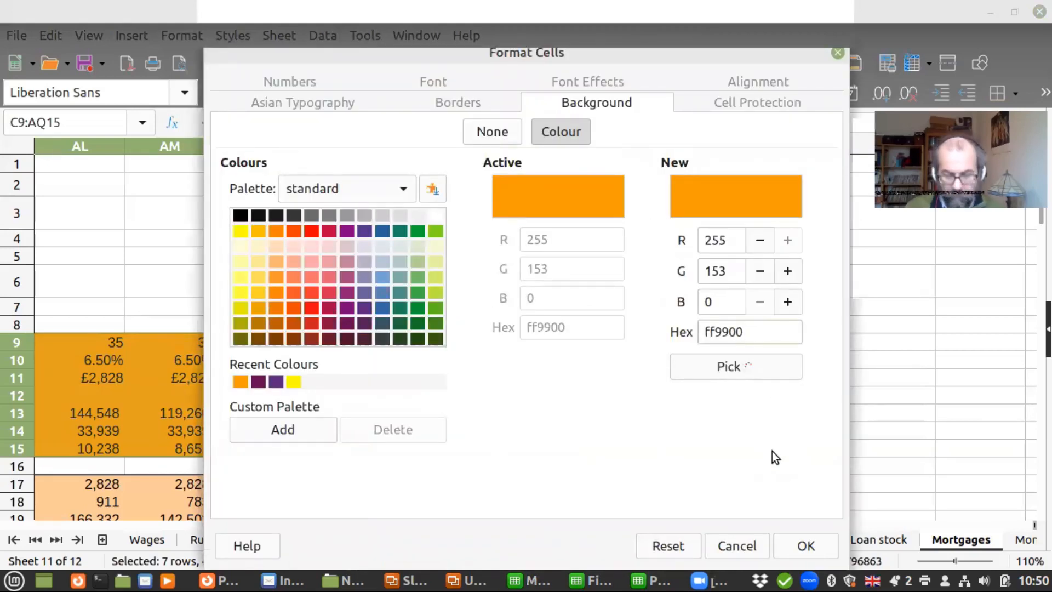
key("Left")
key("Left")
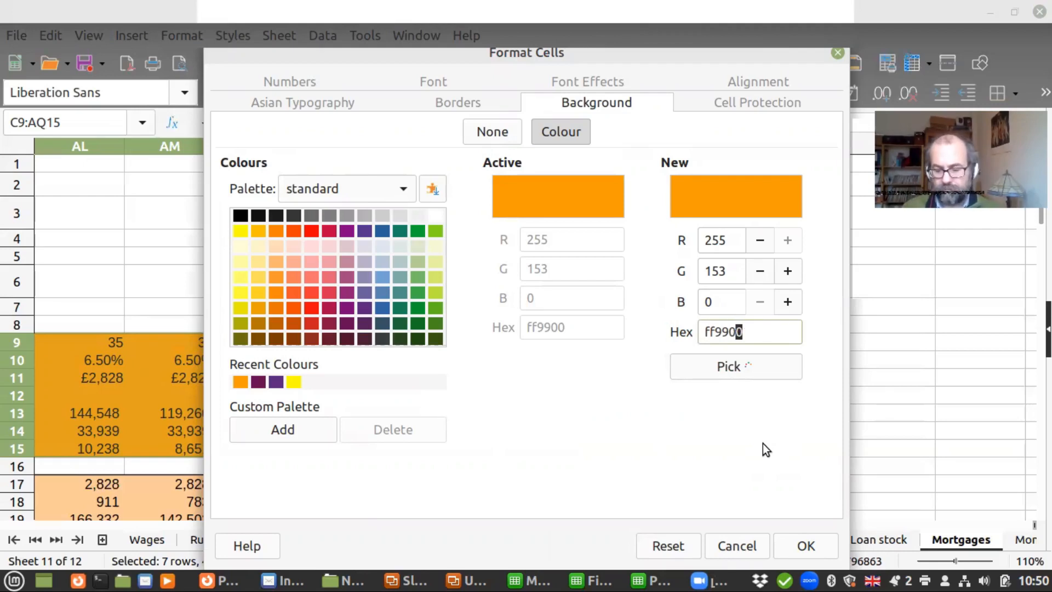
key("BackSpace")
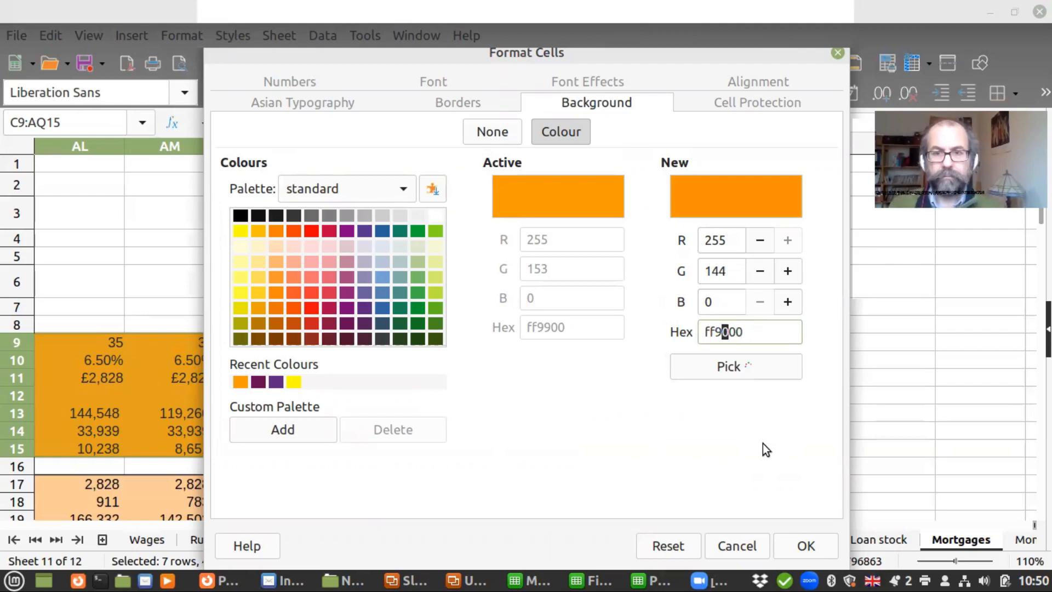
left_click(767, 332)
left_click_drag(767, 333, 630, 333)
type("f")
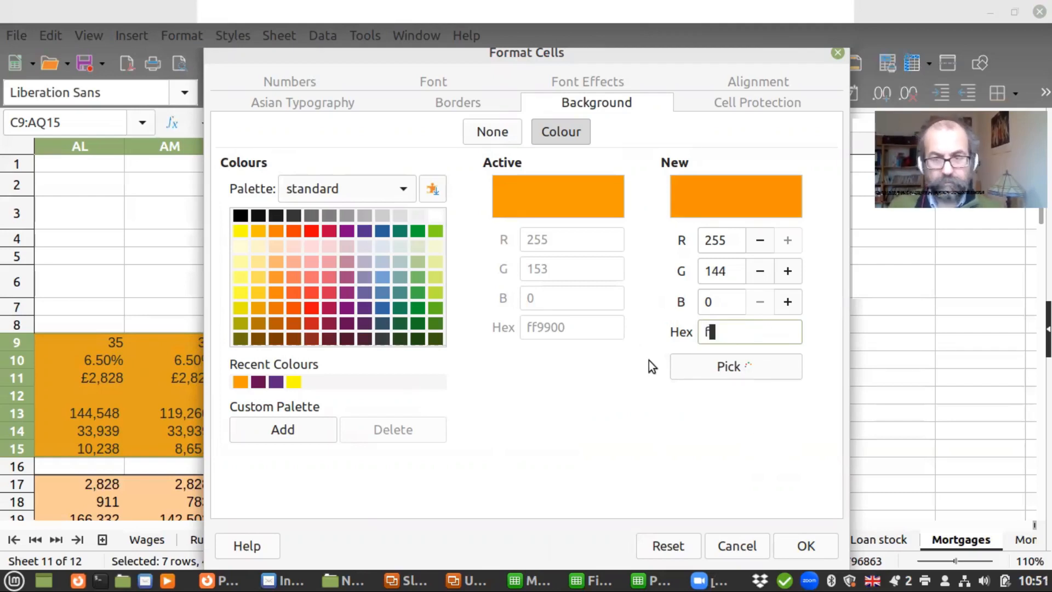
type("fcc99")
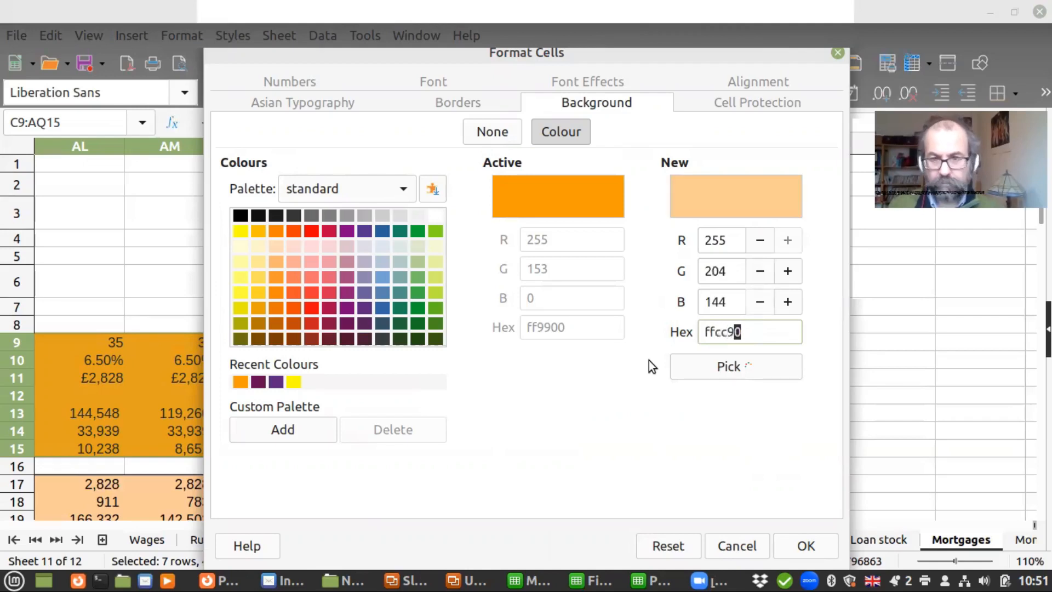
left_click(789, 547)
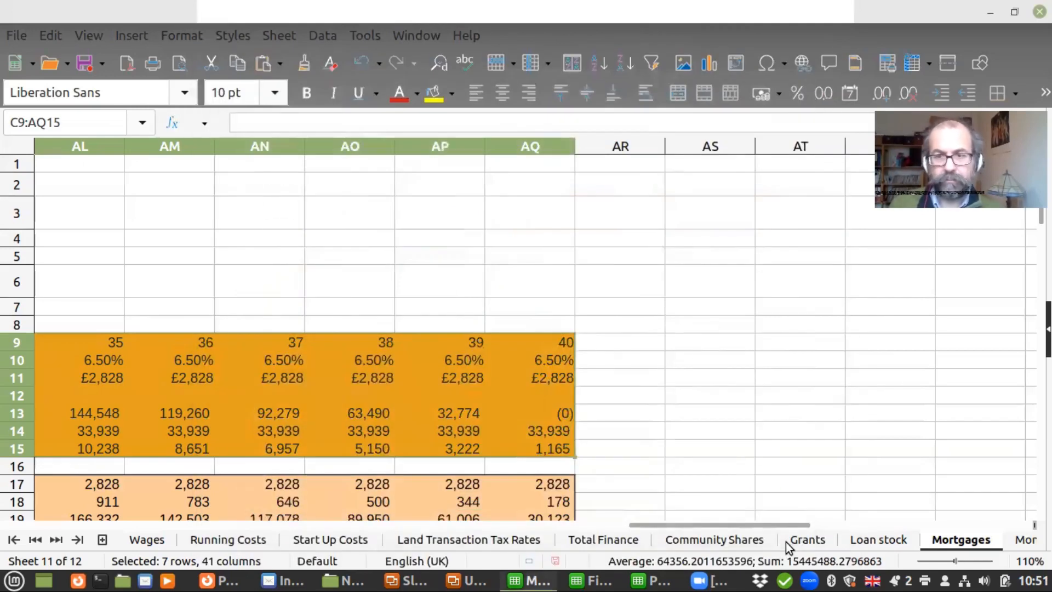
left_click(481, 251)
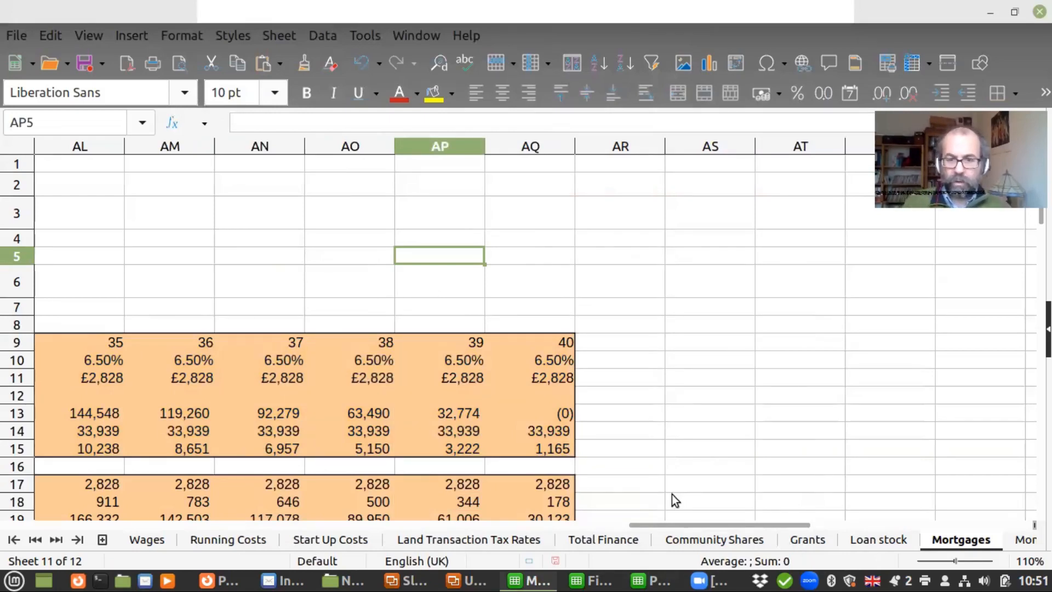
left_click_drag(675, 521, 5, 520)
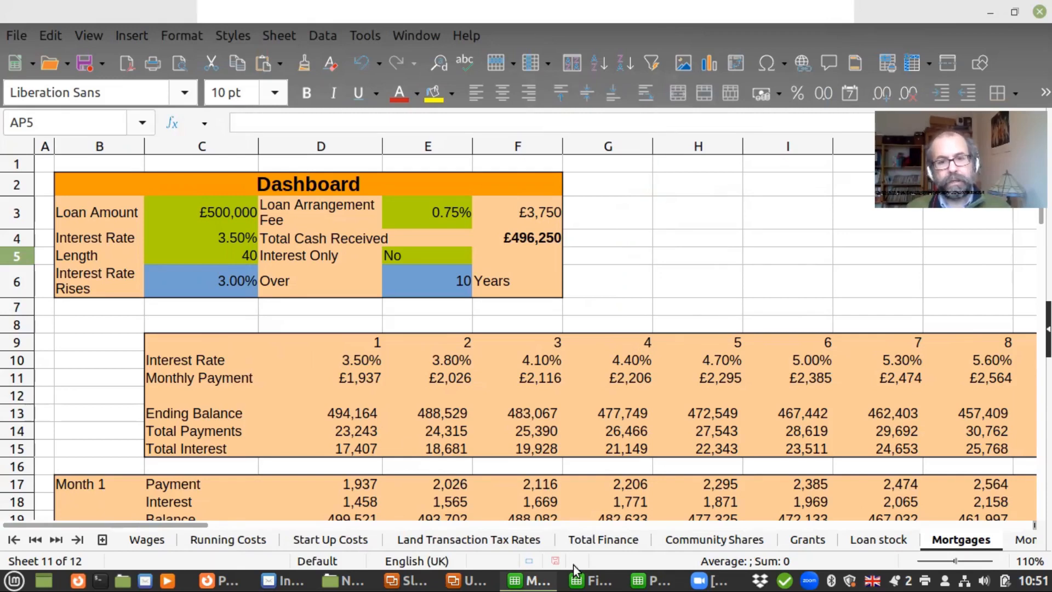
Switch to the workbook containing the Combined Balance Sheet and review its individual loan sheets from QHT Loan back to Triodos 1
left_click(576, 580)
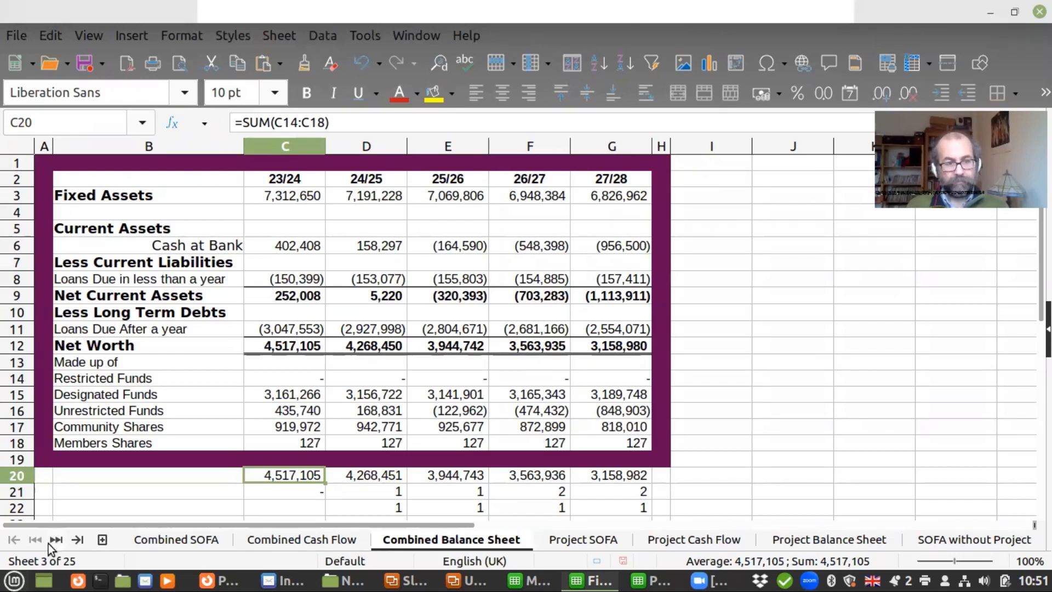
left_click(70, 541)
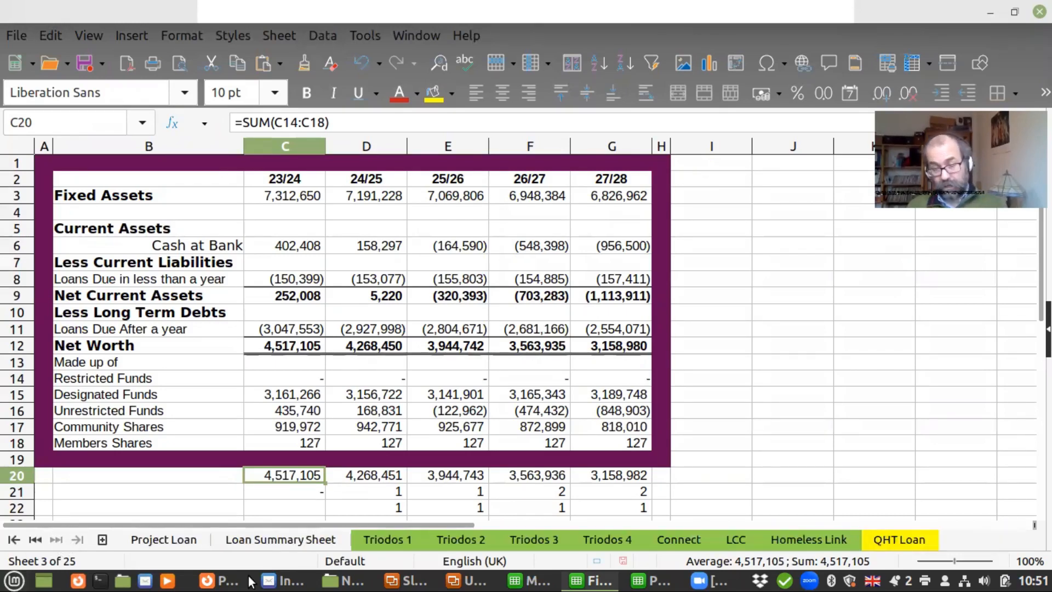
left_click(877, 541)
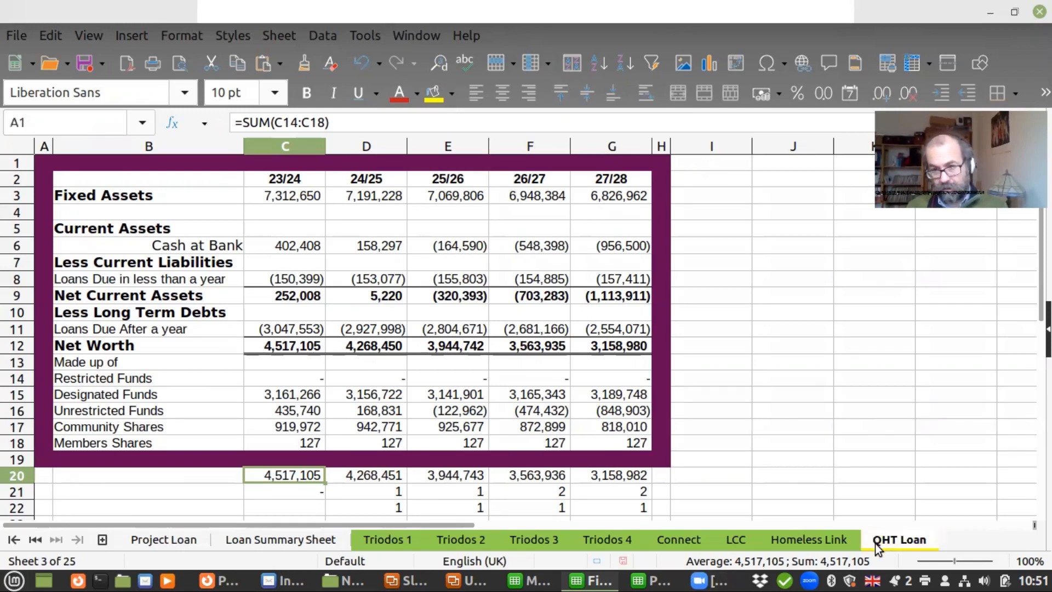
key("ctrl+Page_Up")
key("ctrl+Page_Up")
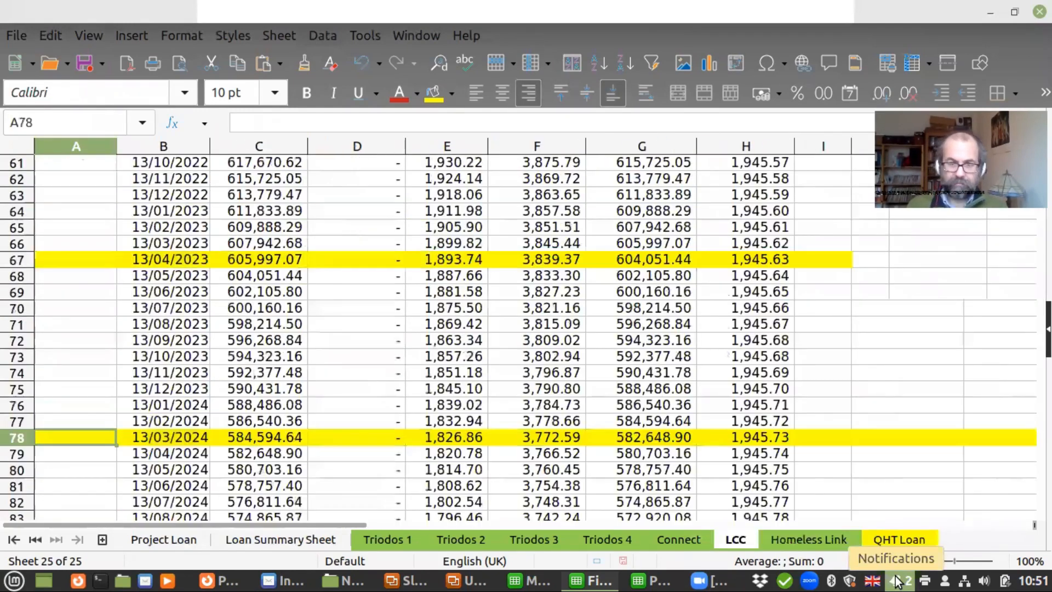
key("ctrl+Page_Up")
Go back through the sheets before Triodos 1, past Fixed Asset Schedule, SOFA without Project and Project SOFA, to Combined SOFA
key("ctrl+Page_Up")
key("ctrl+Page_Up")
key("ctrl+Page_Up")
key("ctrl+Page_Up")
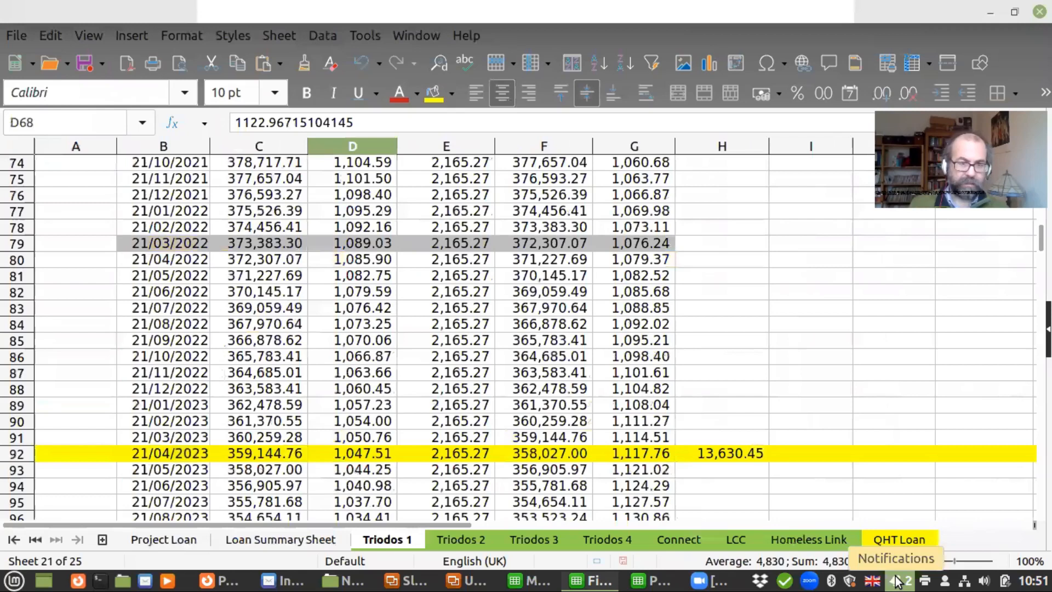
key("ctrl+Page_Up")
key("ctrl+Page_Up")
key("ctrl+Page_Up")
key("ctrl+Page_Up")
key("ctrl+Page_Up")
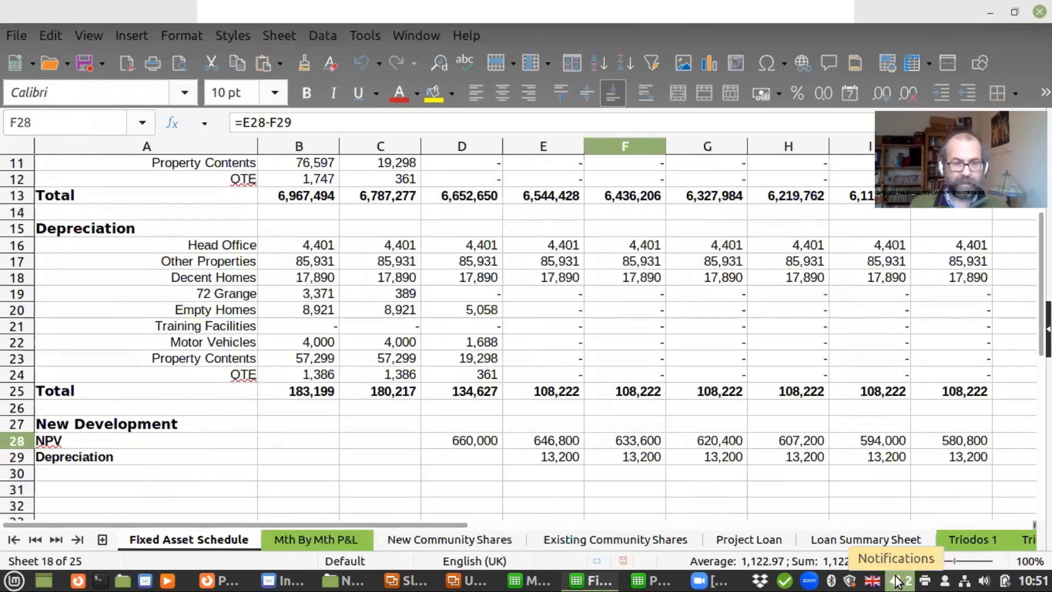
key("ctrl+Page_Up")
key("ctrl+Page_Up")
key("ctrl+Page_Up")
key("ctrl+Page_Up")
key("ctrl+Page_Up")
key("ctrl+Page_Up")
key("ctrl+Page_Up")
key("ctrl+Page_Up")
key("ctrl+Page_Up")
key("ctrl+Page_Up")
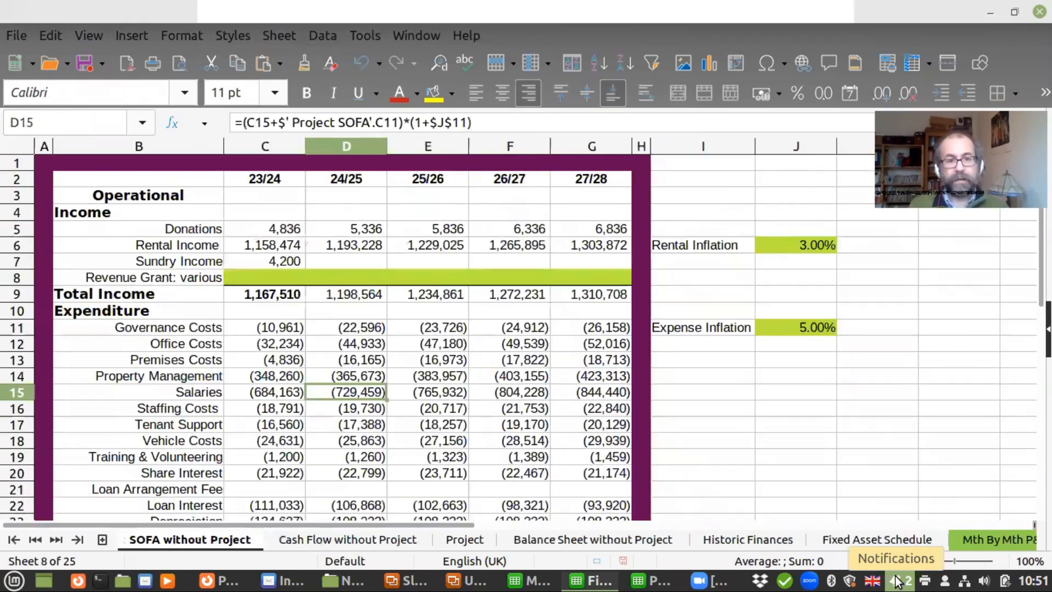
key("ctrl+Page_Up")
key("ctrl+Page_Up")
key("ctrl+Page_Up")
key("ctrl+Page_Up")
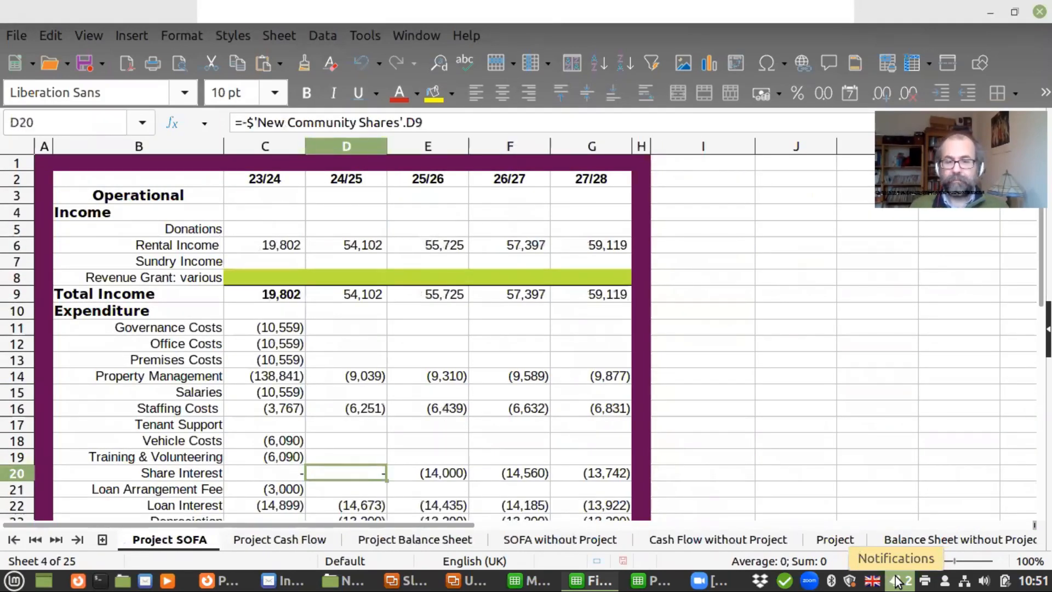
key("ctrl+Page_Up")
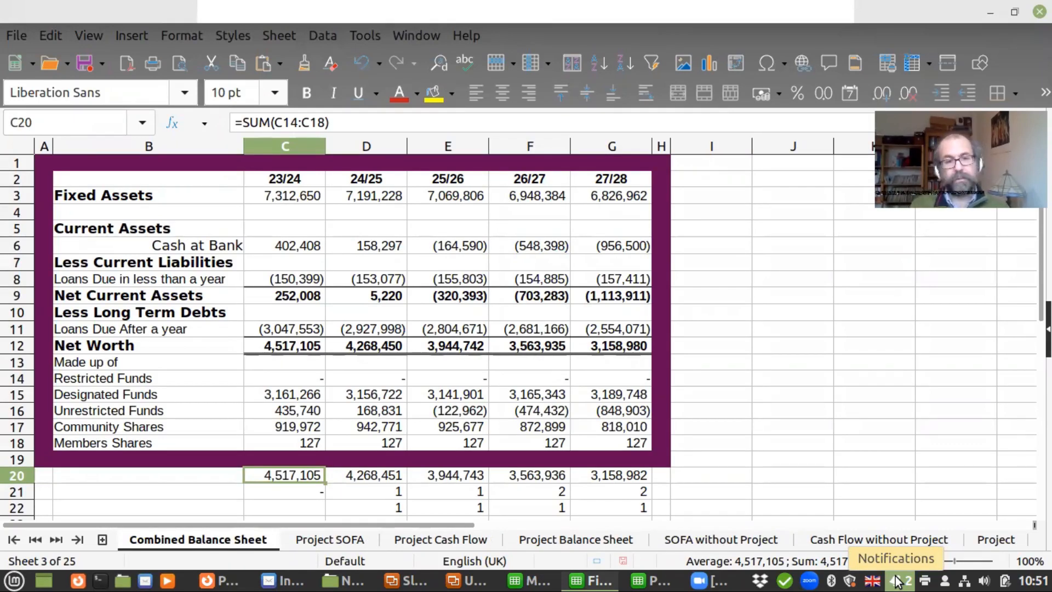
key("ctrl+Page_Up")
key("ctrl+Page_Up")
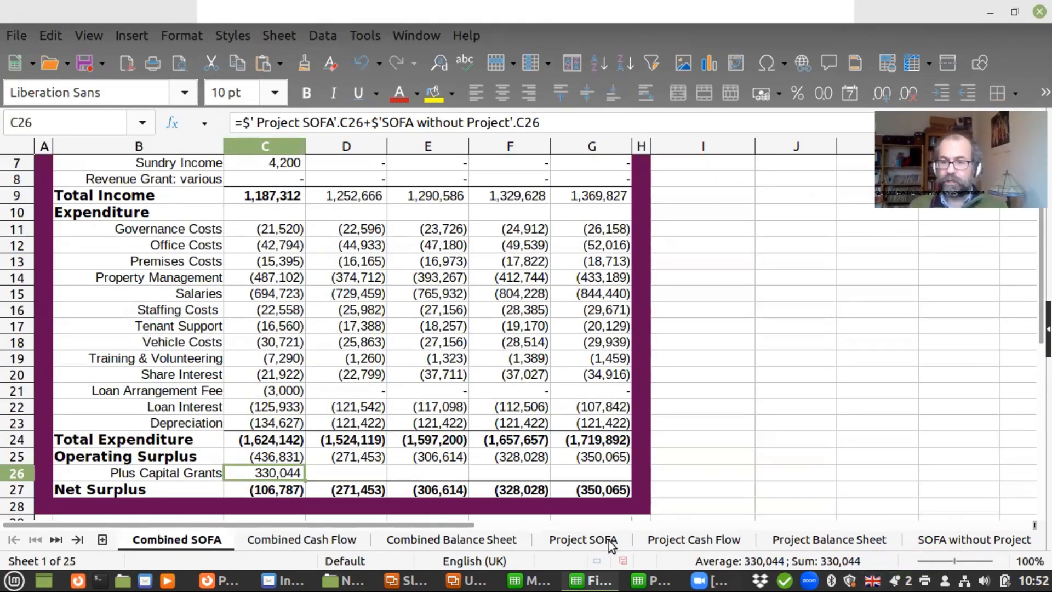
View the Loan Summary Sheet and the Project Loan sheet with its mortgage dashboard
left_click(78, 539)
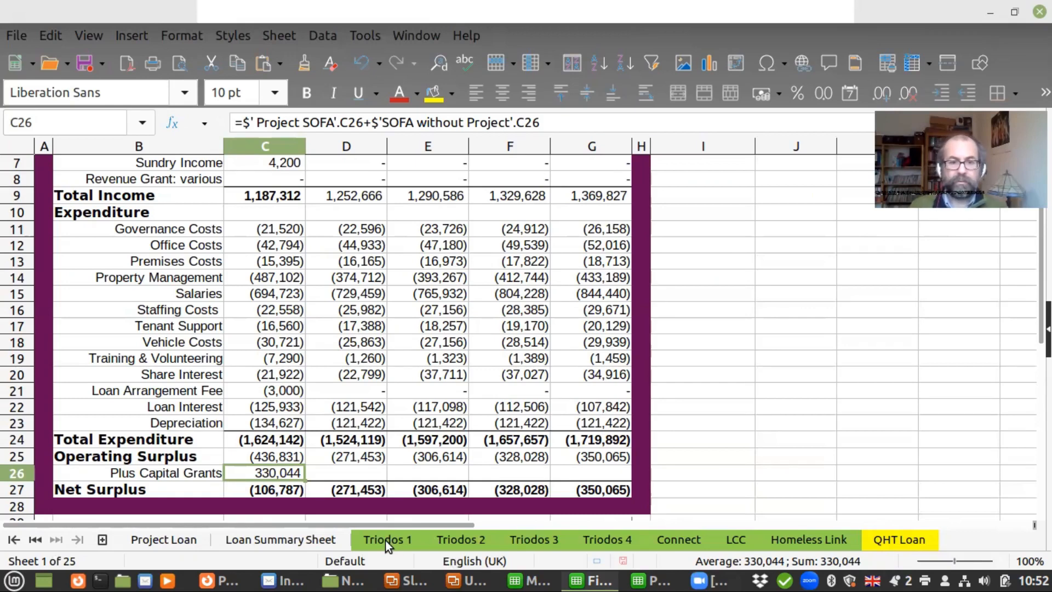
left_click(266, 541)
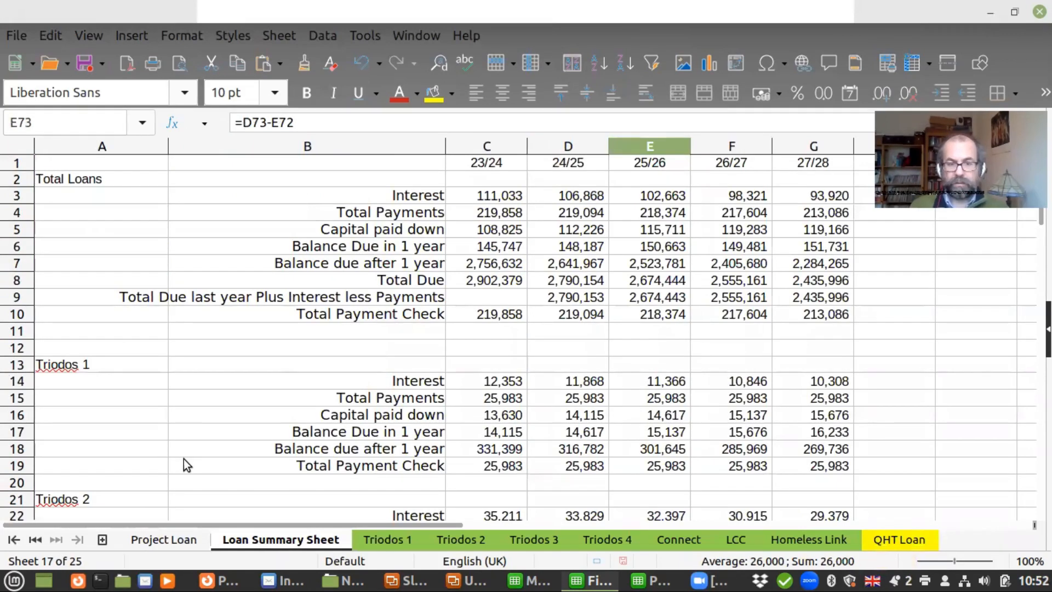
left_click(153, 538)
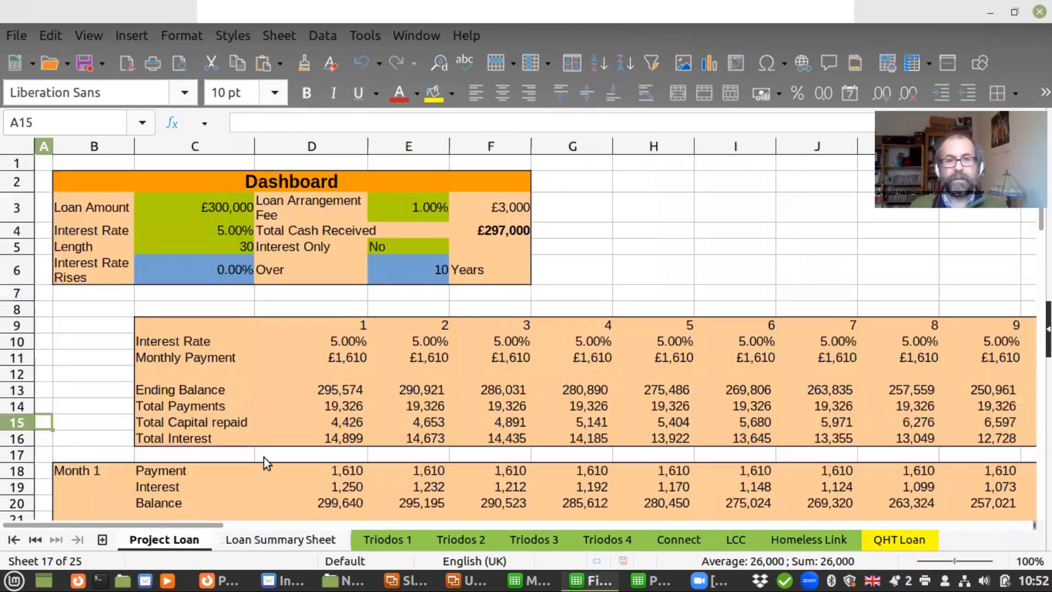
View the Existing Community Shares and New Community Shares sheets and the monthly columns of the Mth By Mth P&L sheet
left_click(34, 540)
left_click(34, 540)
left_click(34, 540)
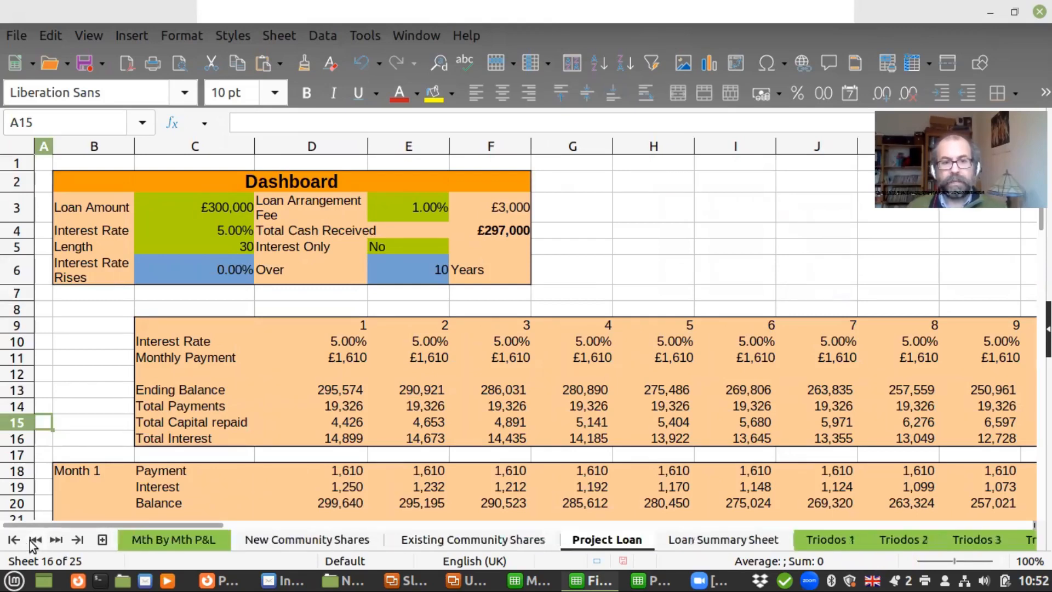
left_click(478, 541)
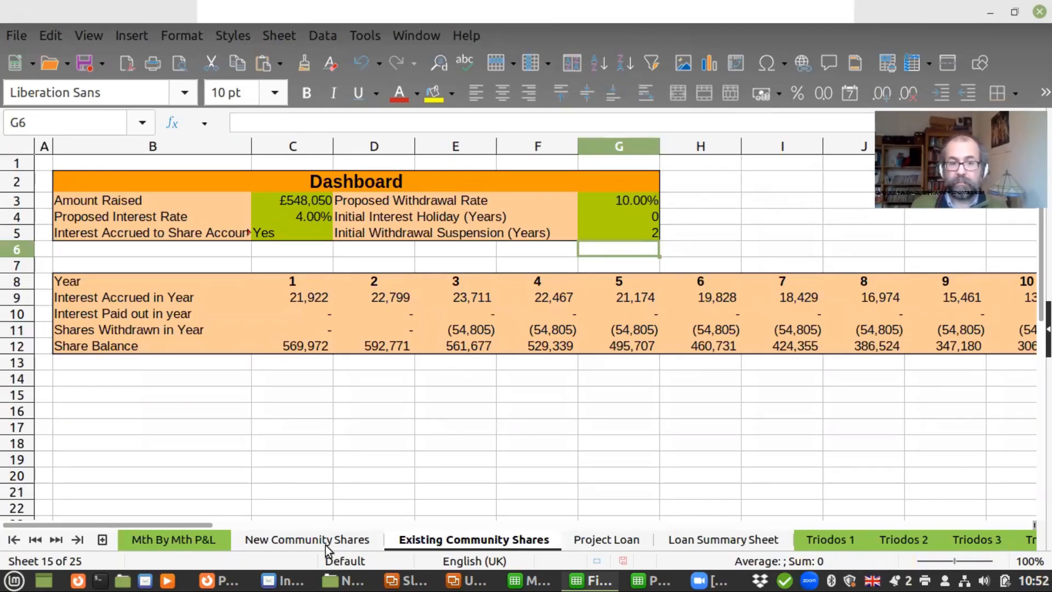
left_click(326, 548)
left_click(148, 539)
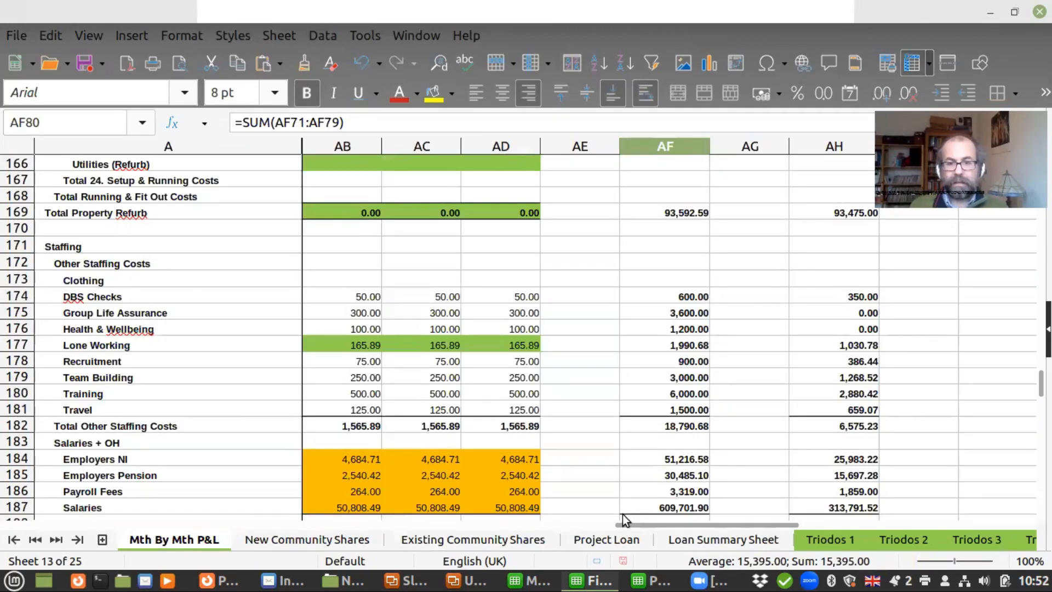
left_click_drag(633, 522, 568, 525)
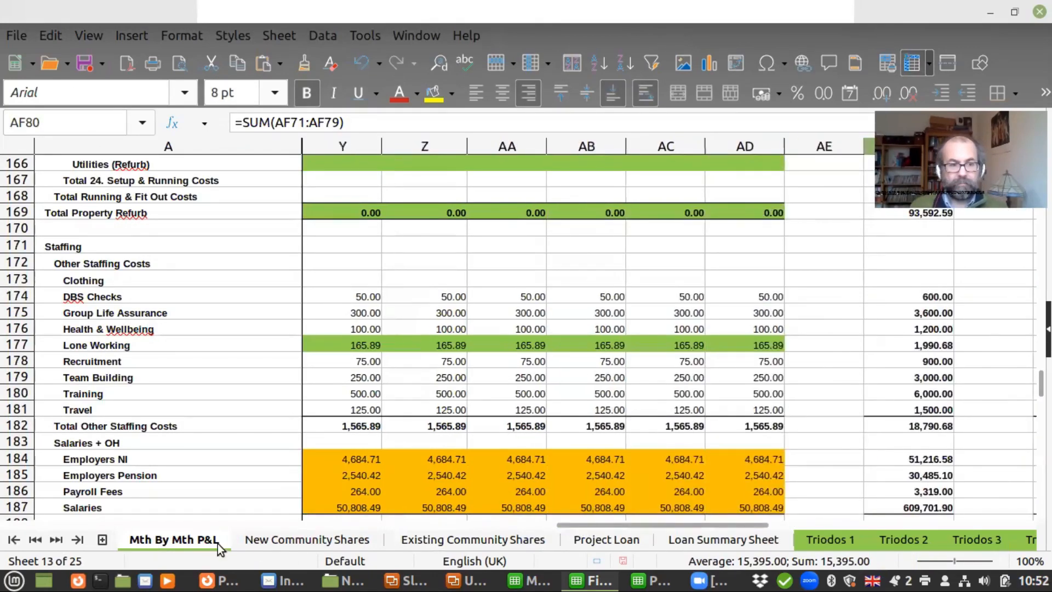
View the Fixed Asset Schedule from its first row and the Historic Finances sheet
left_click(35, 539)
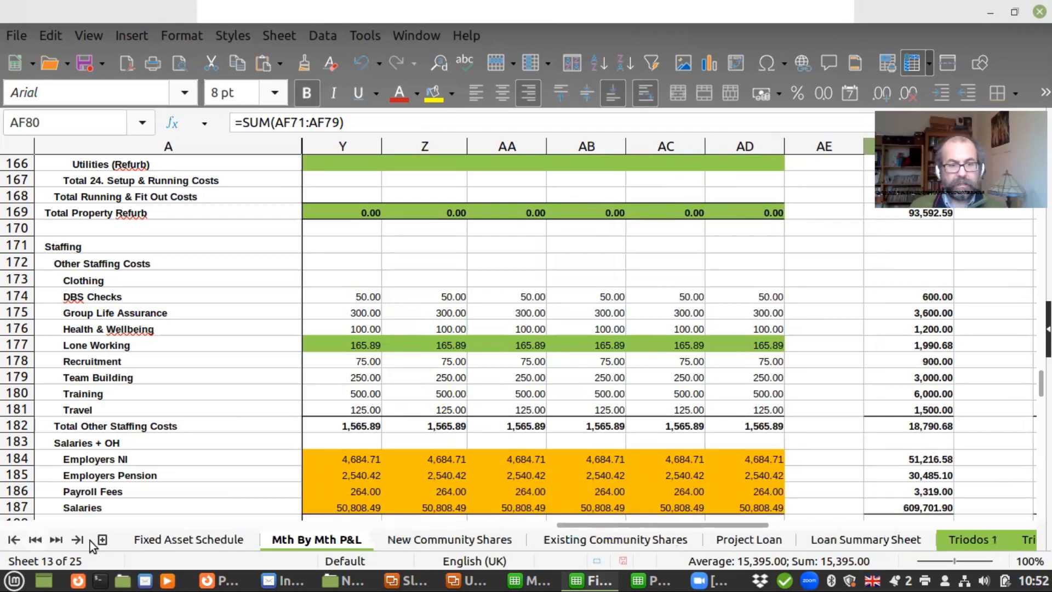
left_click(146, 539)
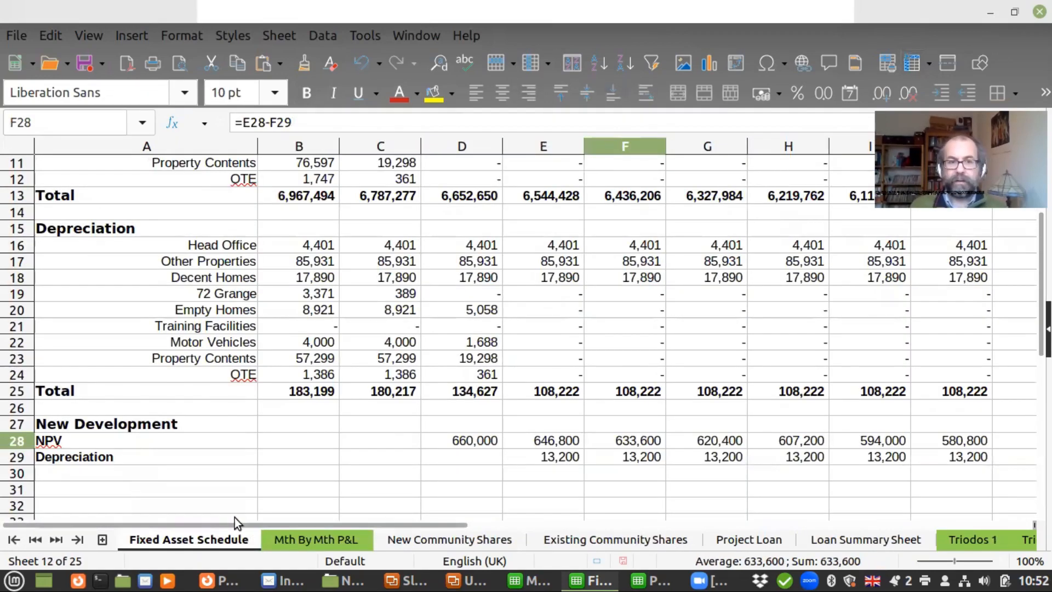
scroll(234, 517, "up", 4)
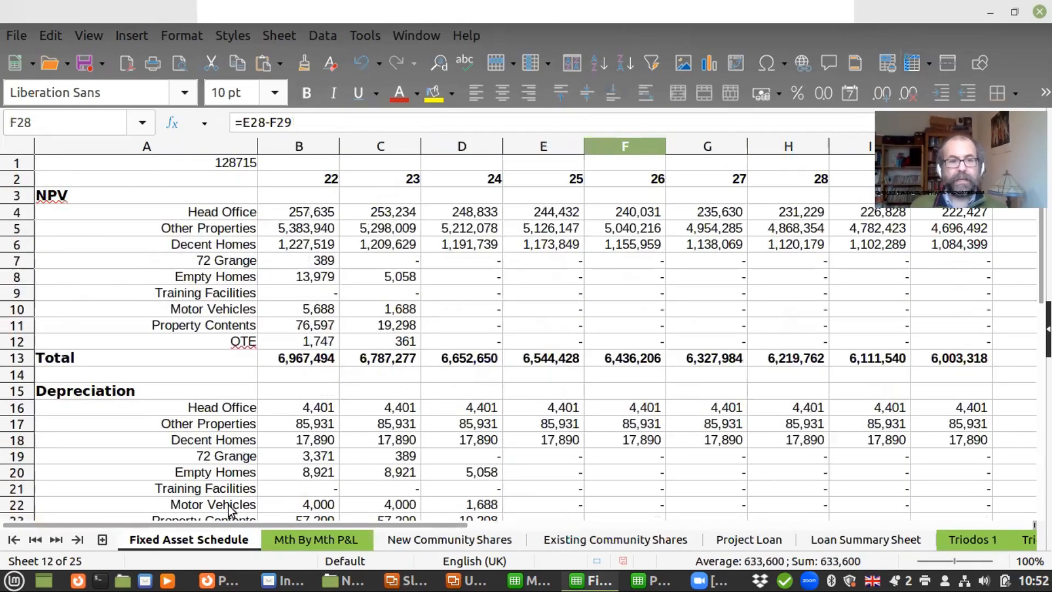
left_click(35, 539)
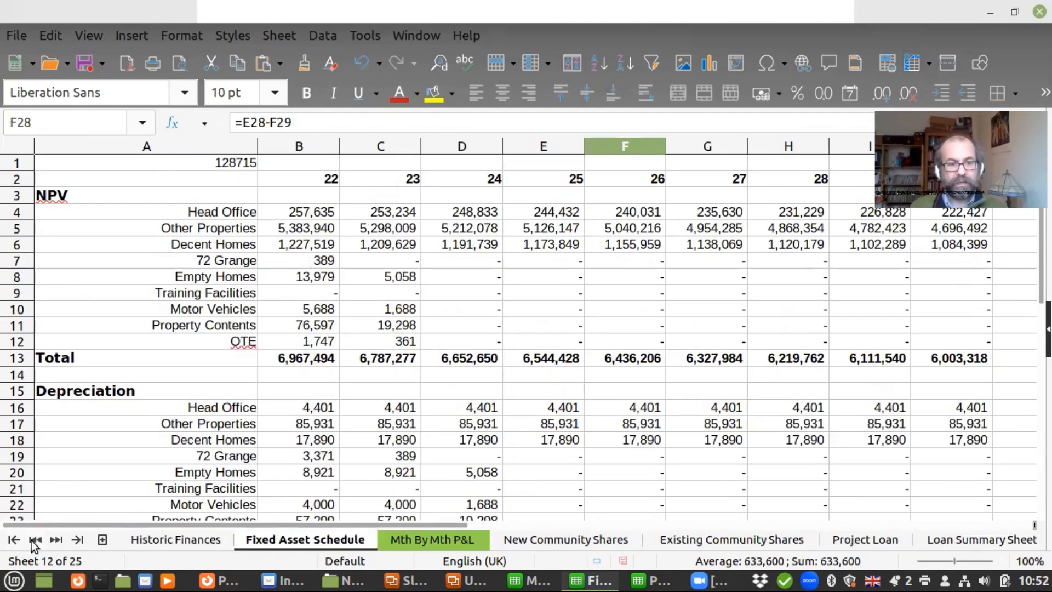
left_click(148, 542)
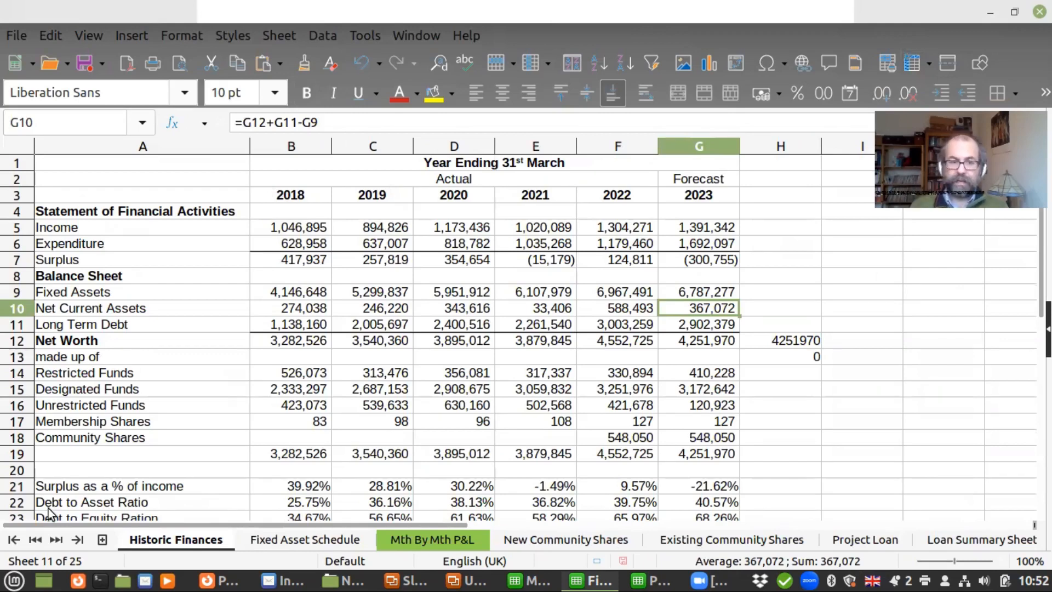
Move the Project sheet to directly after the Balance Sheet without Project sheet
left_click(34, 539)
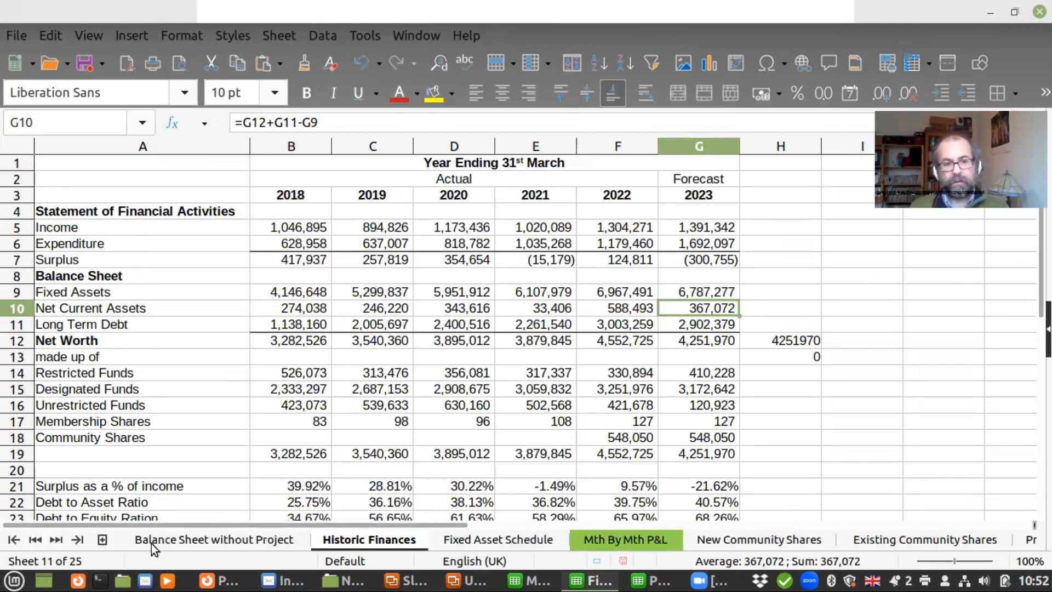
left_click(34, 539)
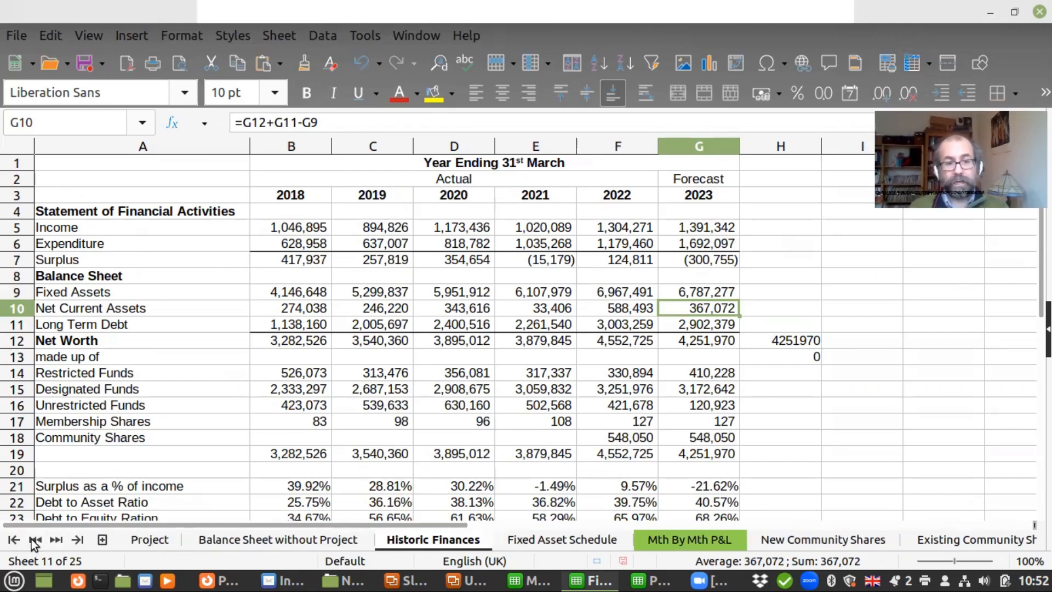
left_click(34, 539)
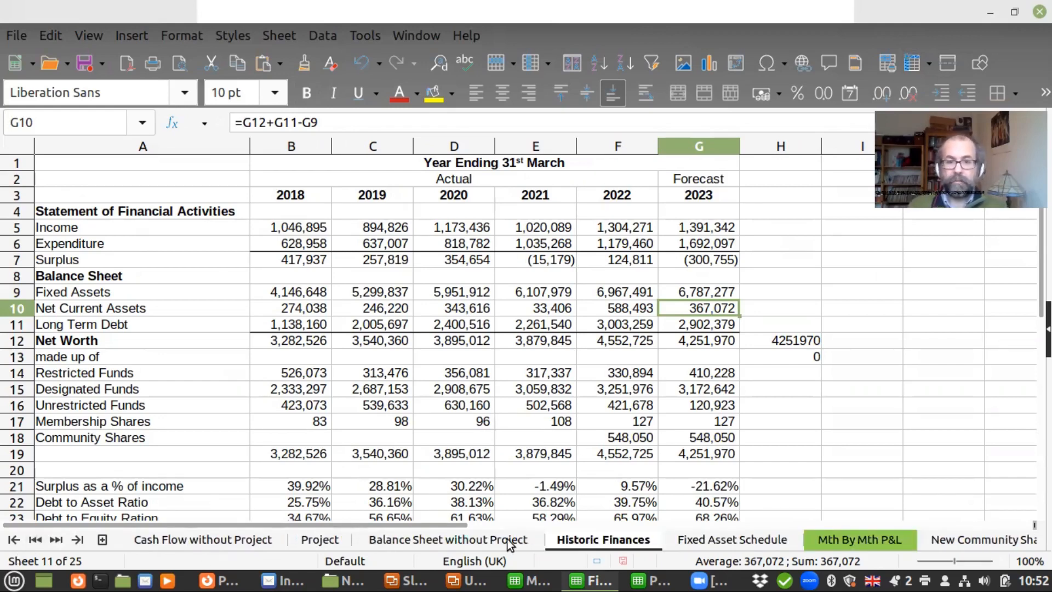
left_click(315, 540)
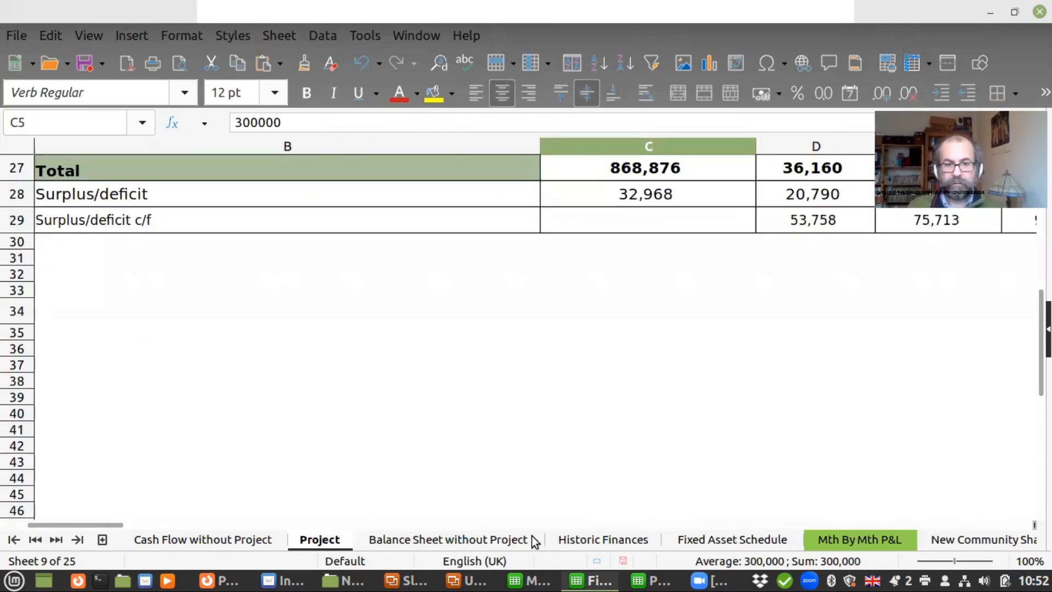
left_click_drag(336, 543, 545, 537)
mouse_move(344, 545)
left_mouse_down()
mouse_move(562, 543)
mouse_move(538, 540)
left_mouse_up()
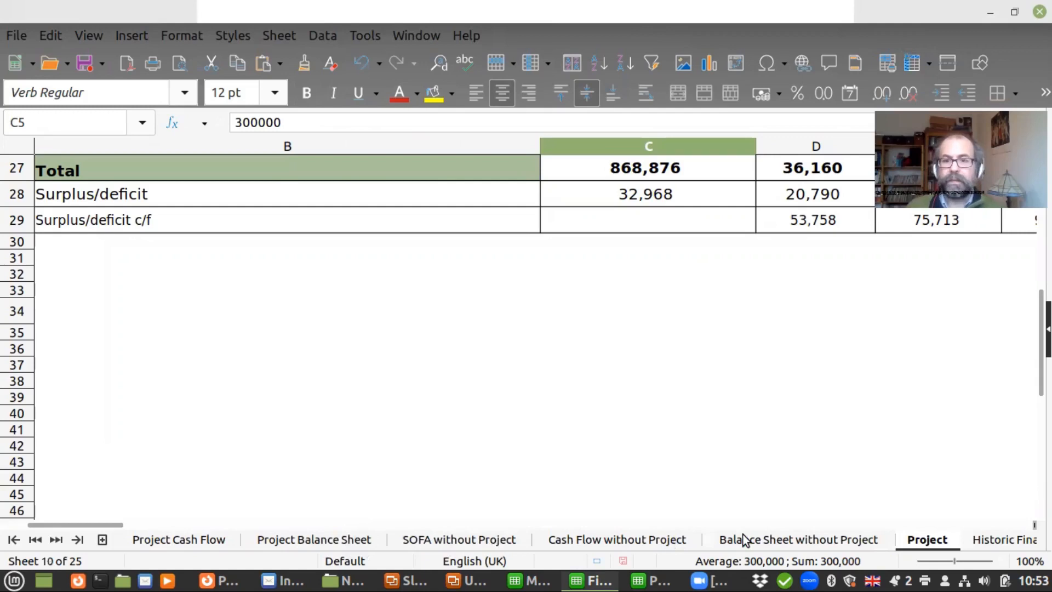
View the SOFA, Cash Flow and Balance Sheet sheets for the organisation without the project
left_click(744, 539)
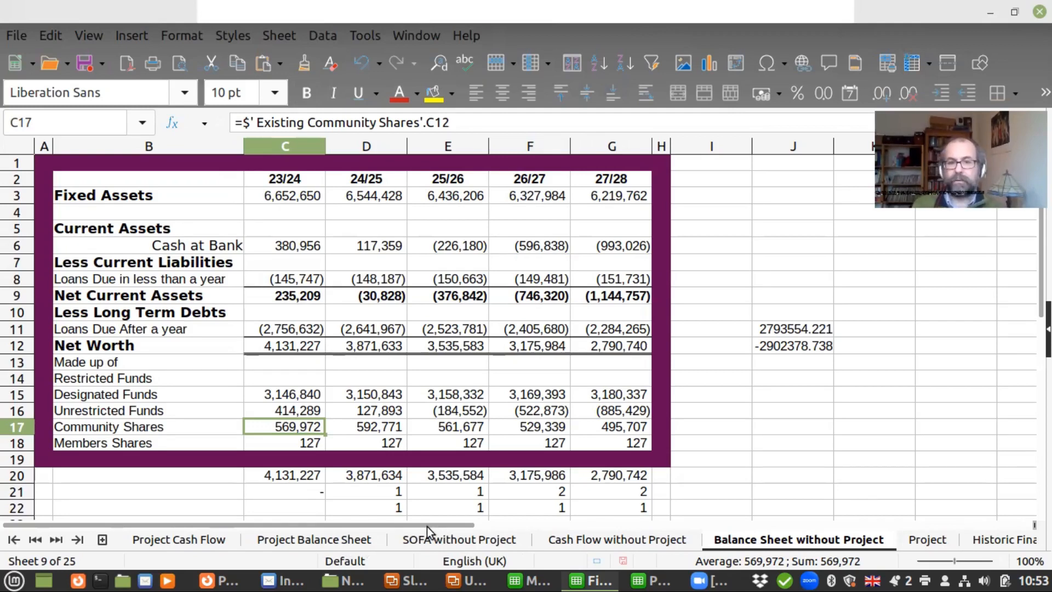
left_click(449, 539)
left_click(643, 540)
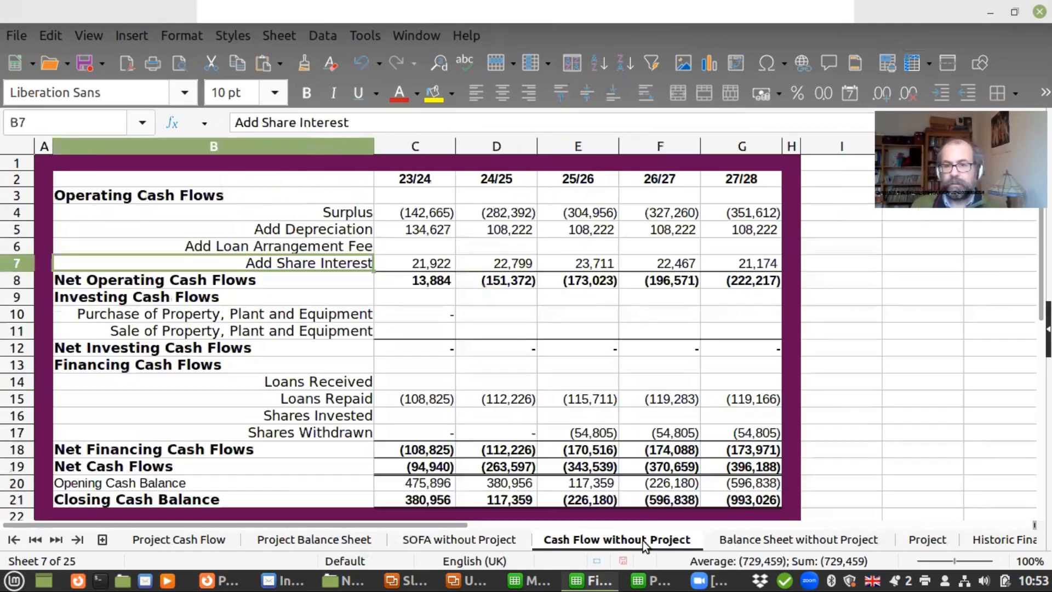
left_click(748, 541)
View the Project SOFA, Project Cash Flow and Project Balance Sheet sheets
left_click(40, 540)
left_click(40, 540)
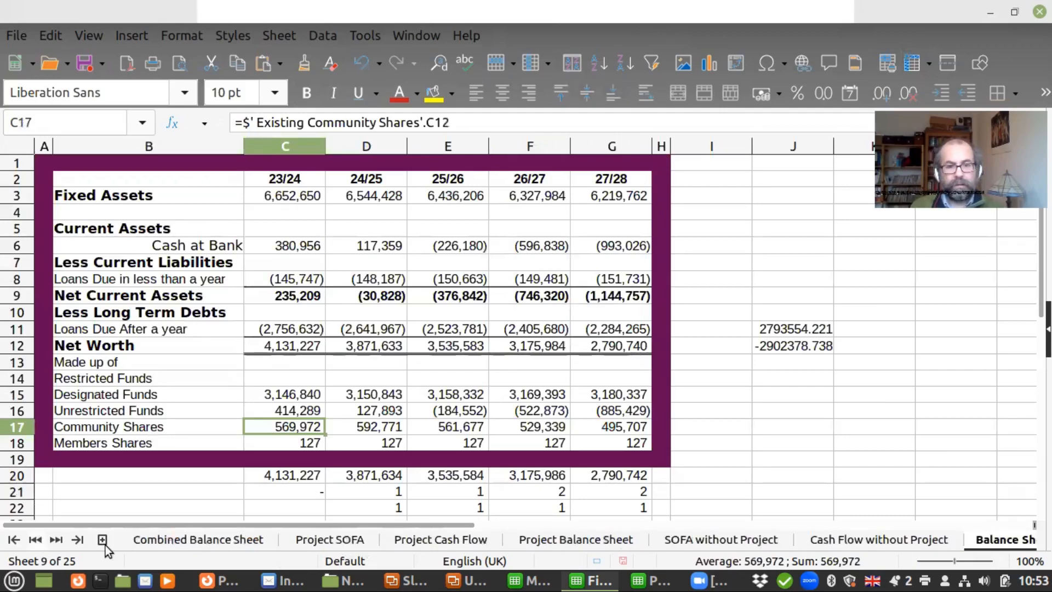
left_click(349, 542)
left_click(425, 544)
left_click(567, 543)
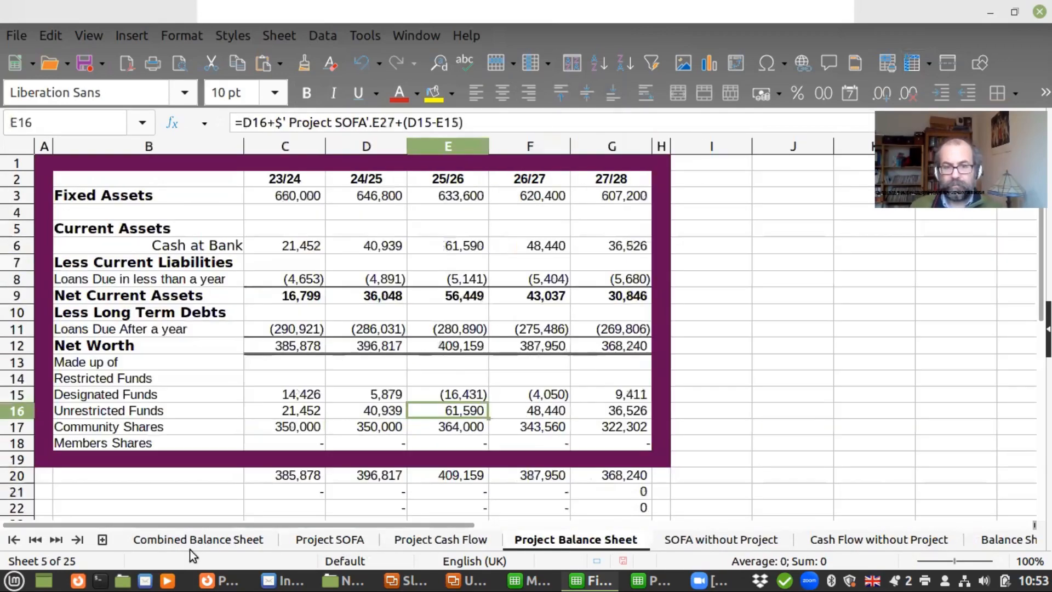
View the Combined SOFA, Combined Cash Flow and Combined Balance Sheet sheets
left_click(26, 541)
left_click(26, 540)
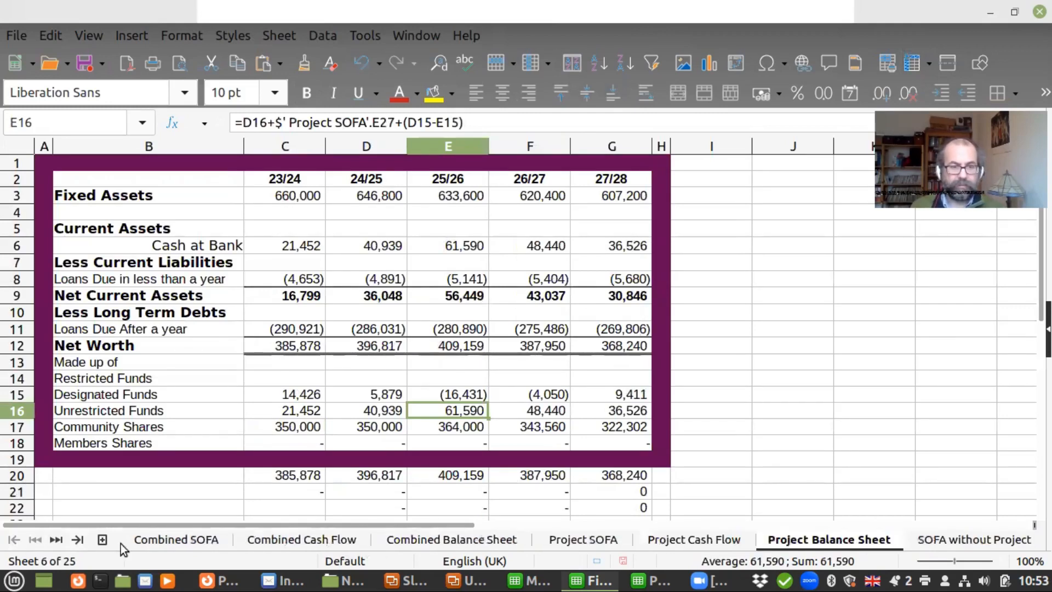
left_click(176, 540)
left_click(323, 542)
left_click(425, 539)
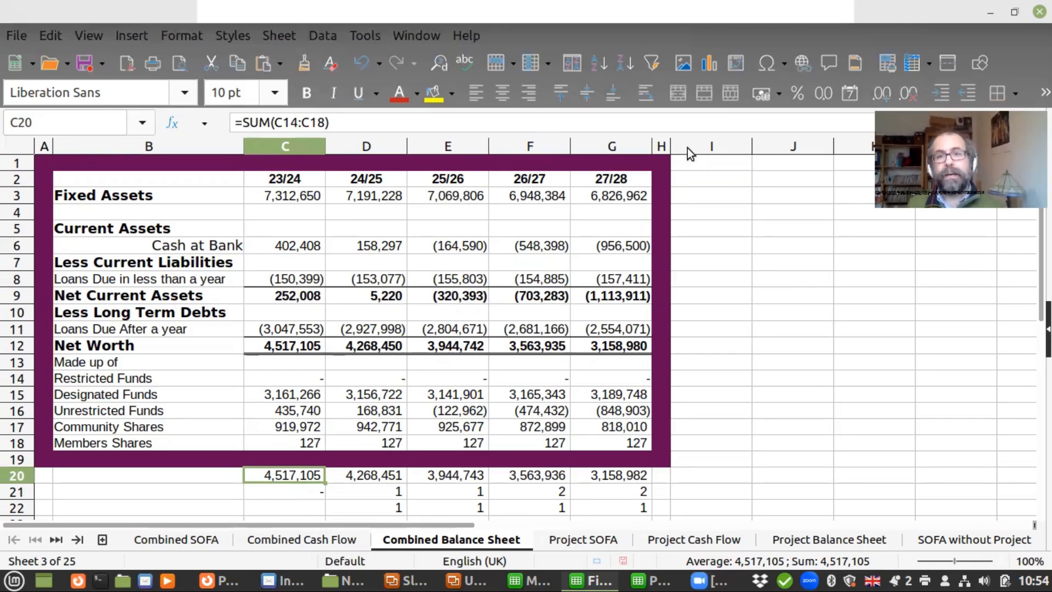
Set the width of the purple frame columns A and H on the Combined Balance Sheet to 0.52 cm
left_click(660, 145)
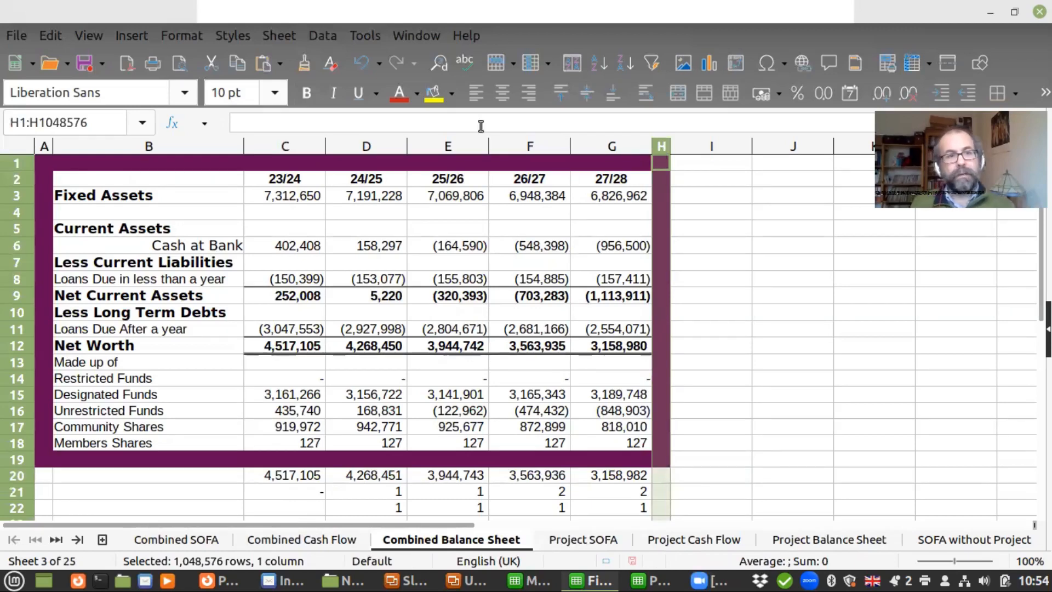
left_click(42, 146, "ctrl")
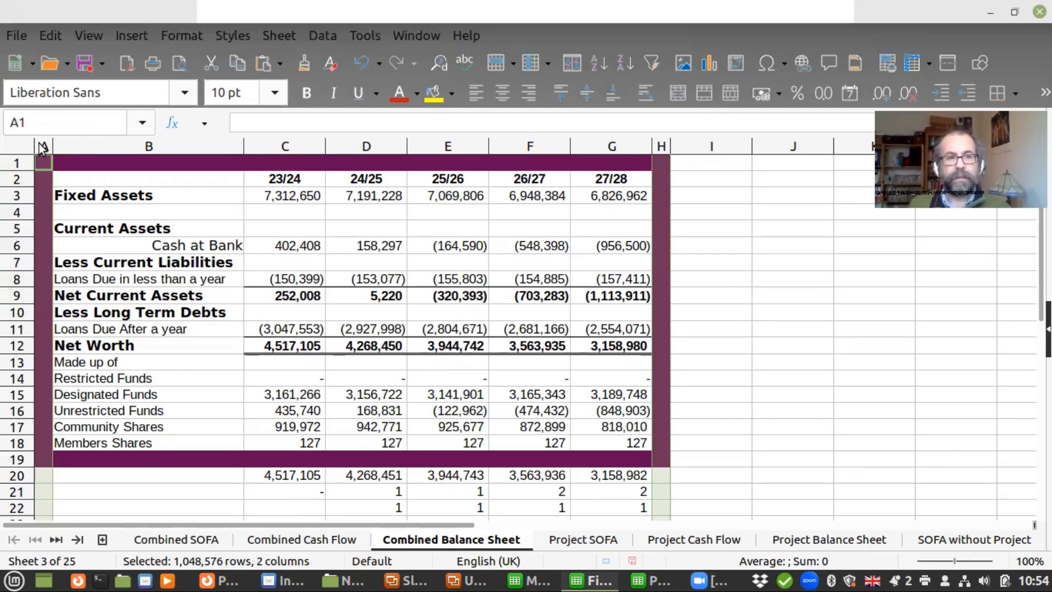
right_click(43, 146)
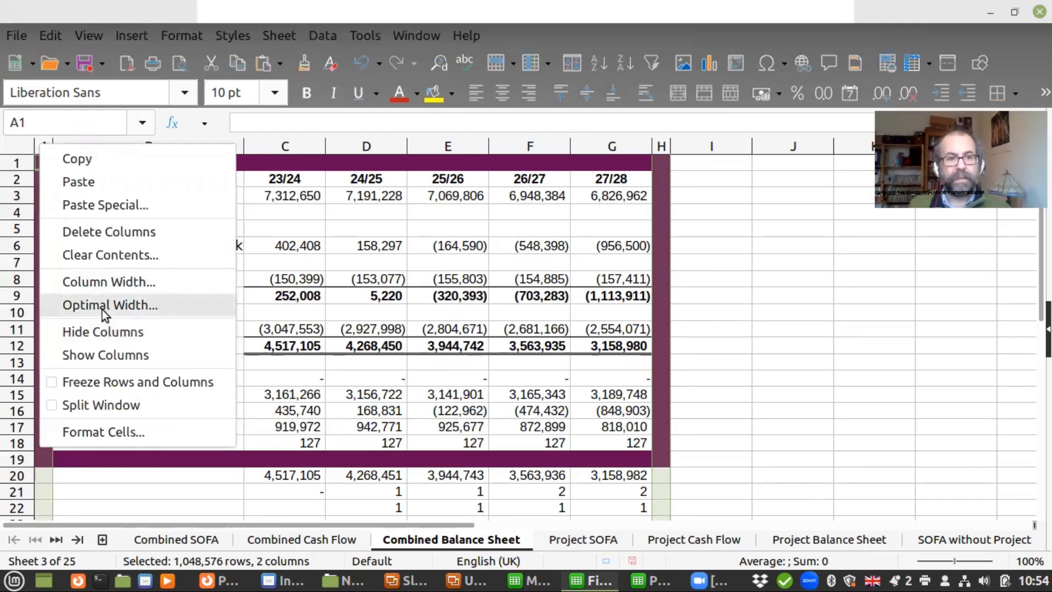
left_click(112, 281)
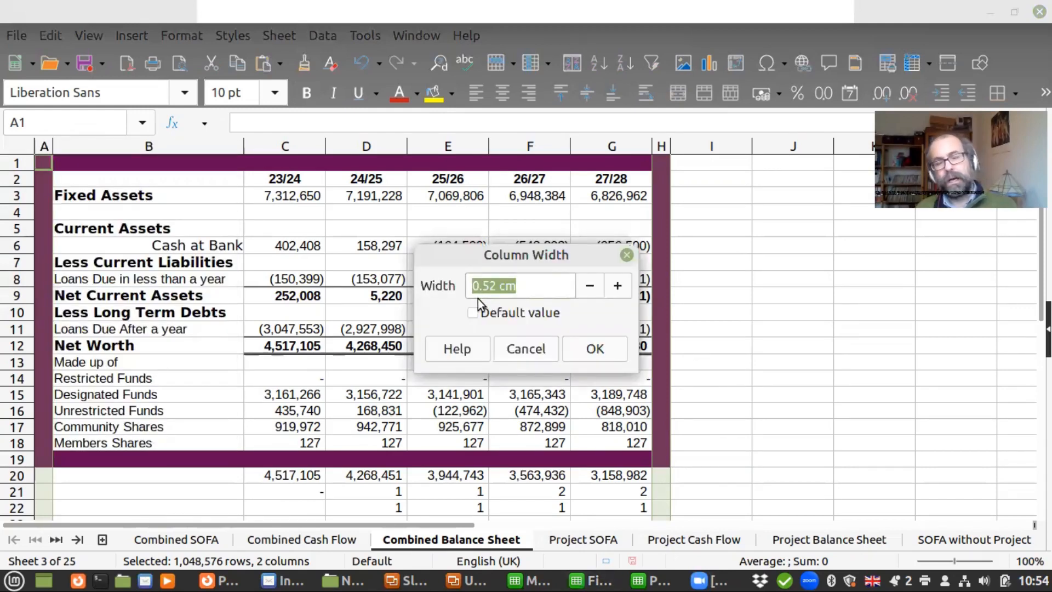
left_click(583, 351)
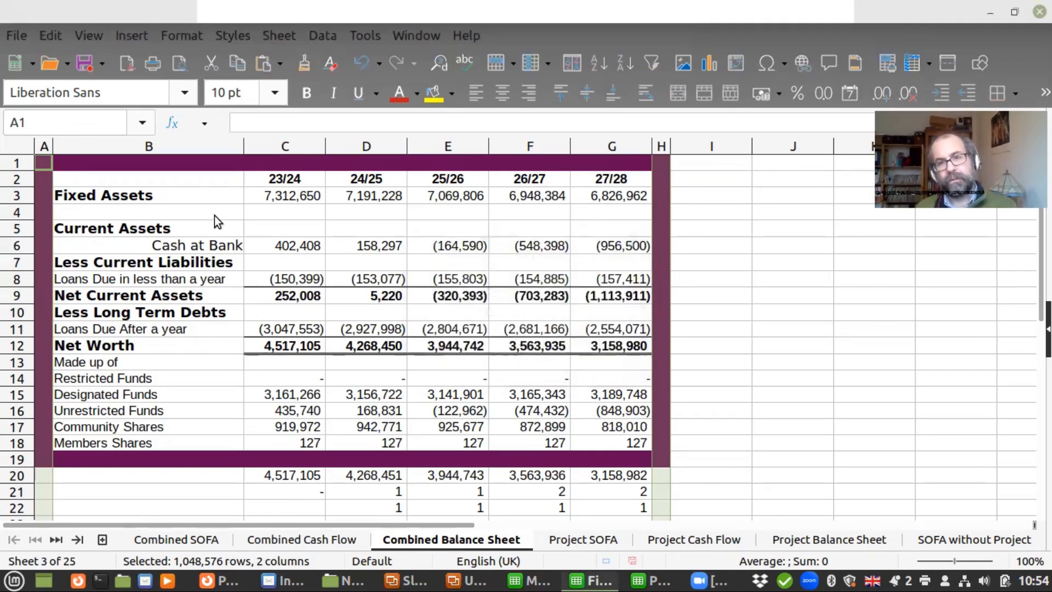
left_click(18, 163)
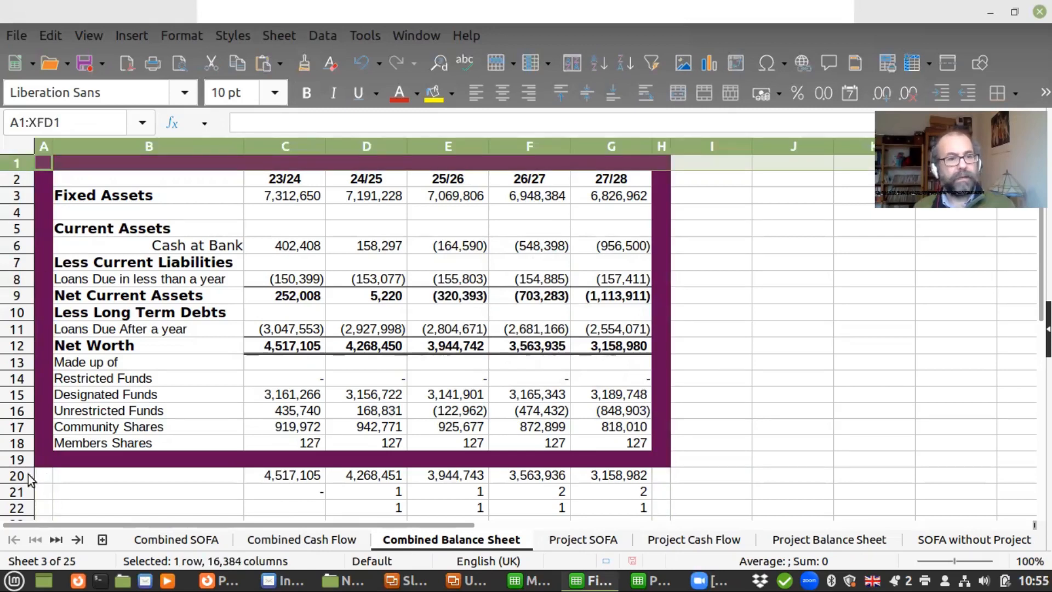
left_click(18, 459)
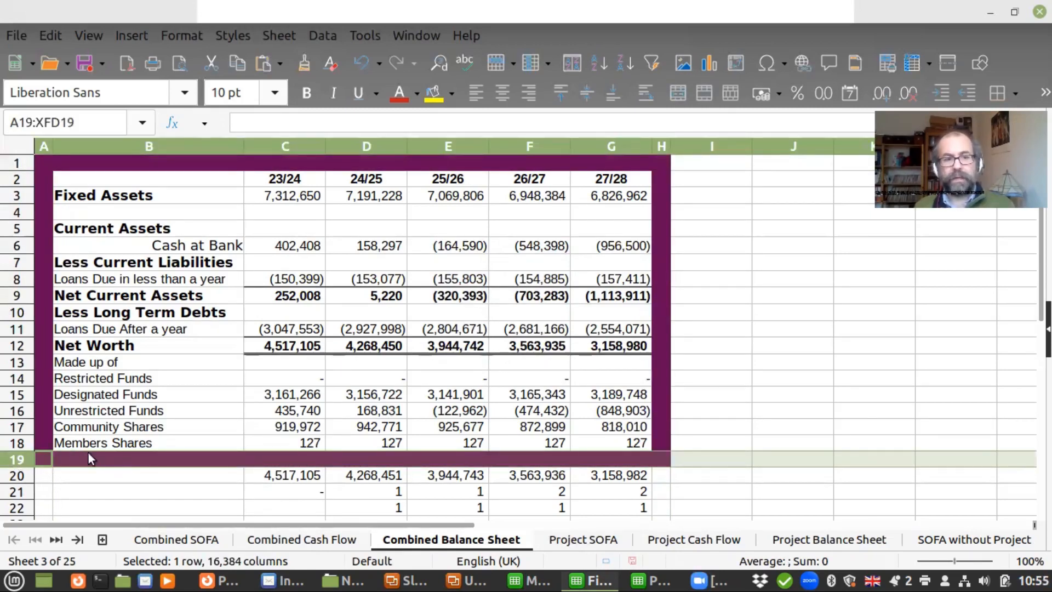
left_click(43, 456)
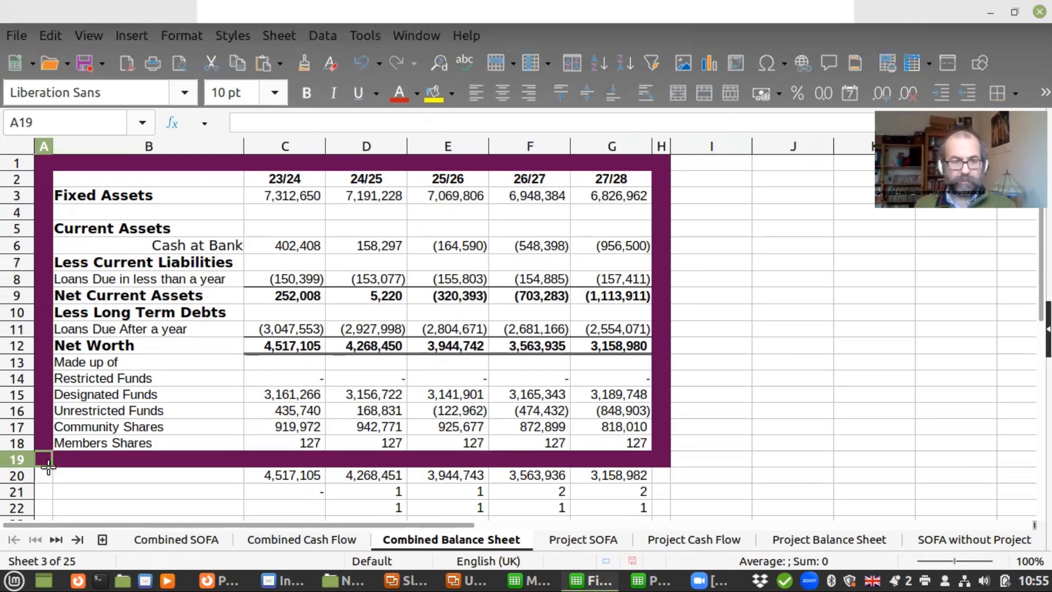
key("shift+Right")
key("shift+Right")
key("shift+Right")
key("shift+Right")
key("shift+Right")
key("shift+Right")
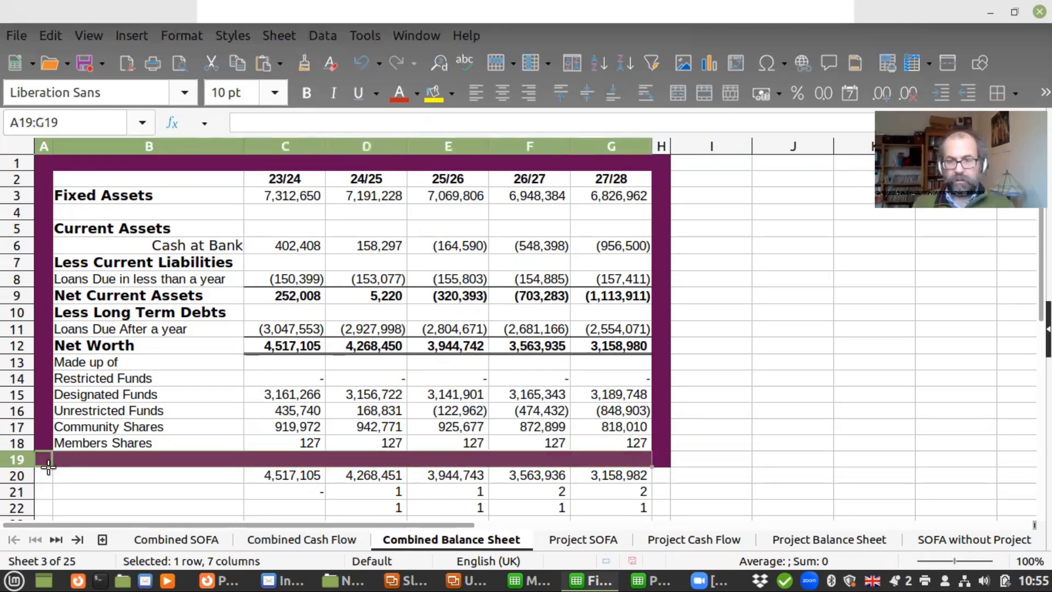
key("shift+Right")
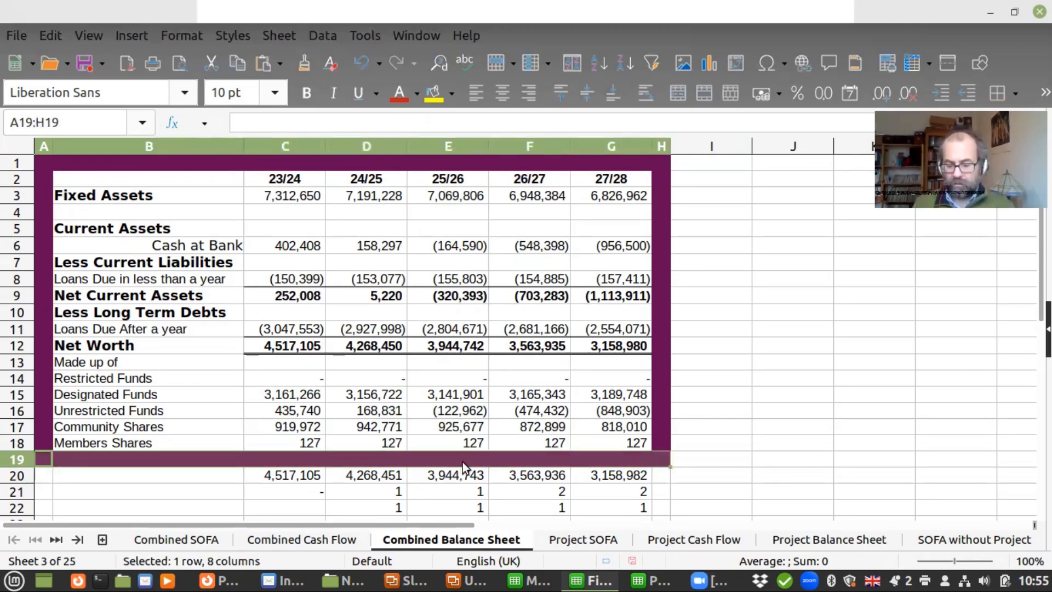
left_click(655, 443)
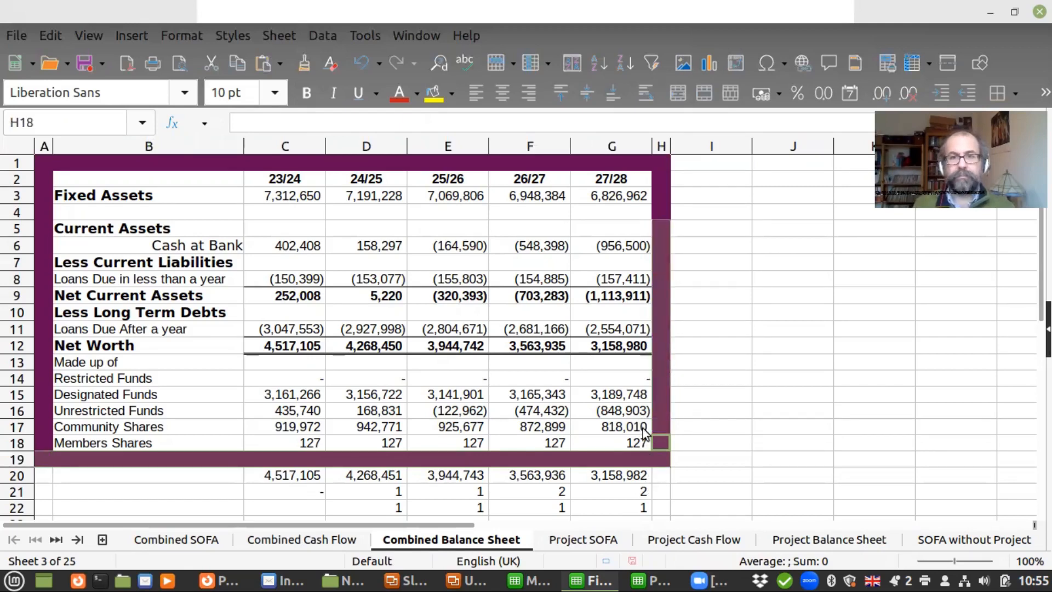
left_click(604, 166)
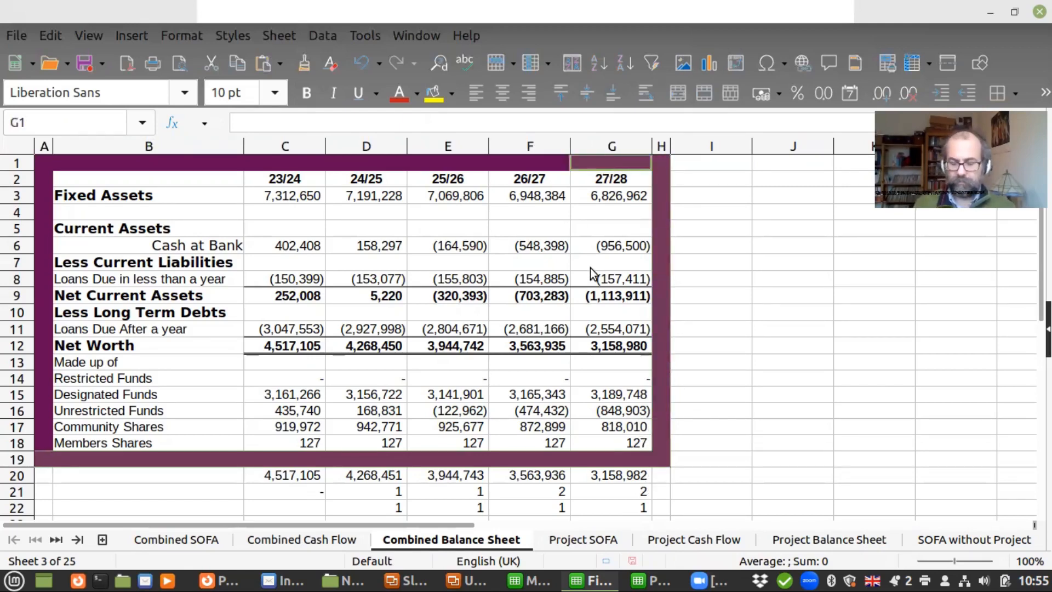
key("Left")
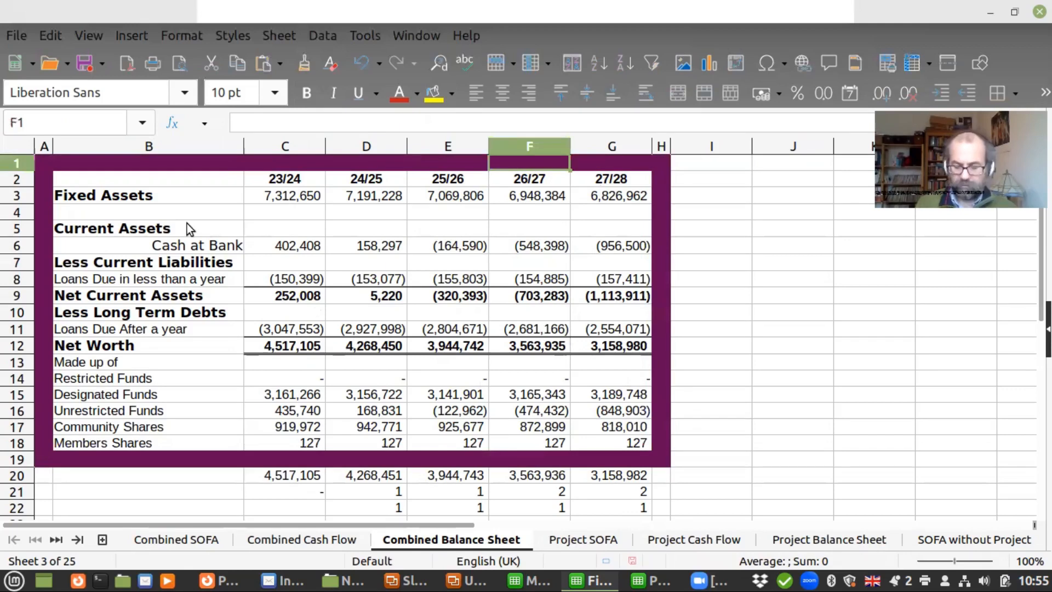
Fill the whole frame around the balance sheet, across rows 1 and 19 and columns A and H, with yellow
left_click(34, 160)
key("shift+Right")
key("shift+Right")
key("shift+Right")
key("shift+Right")
key("shift+Right")
key("shift+Right")
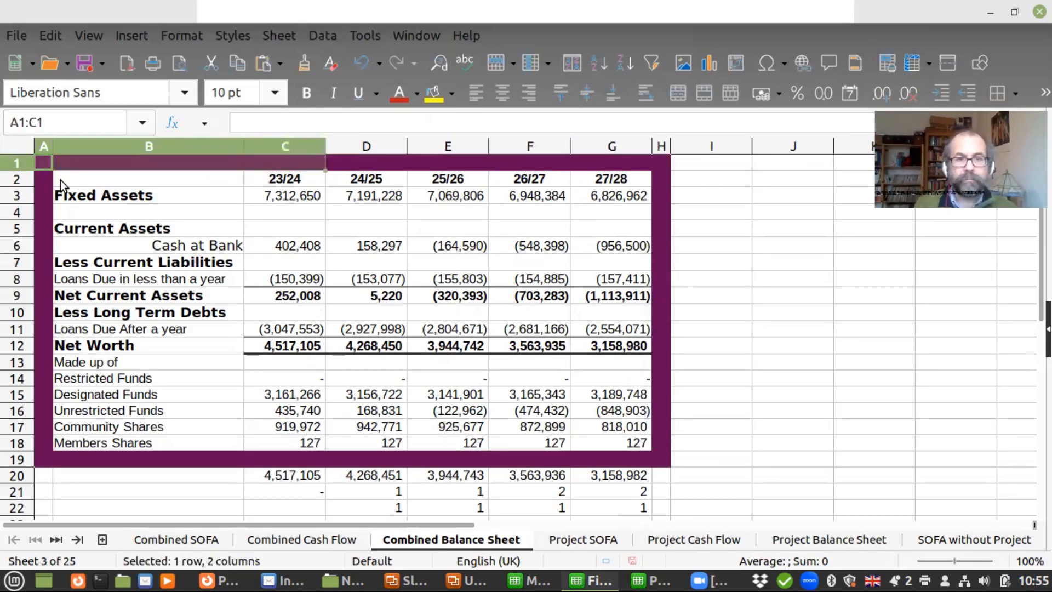
key("shift+Right")
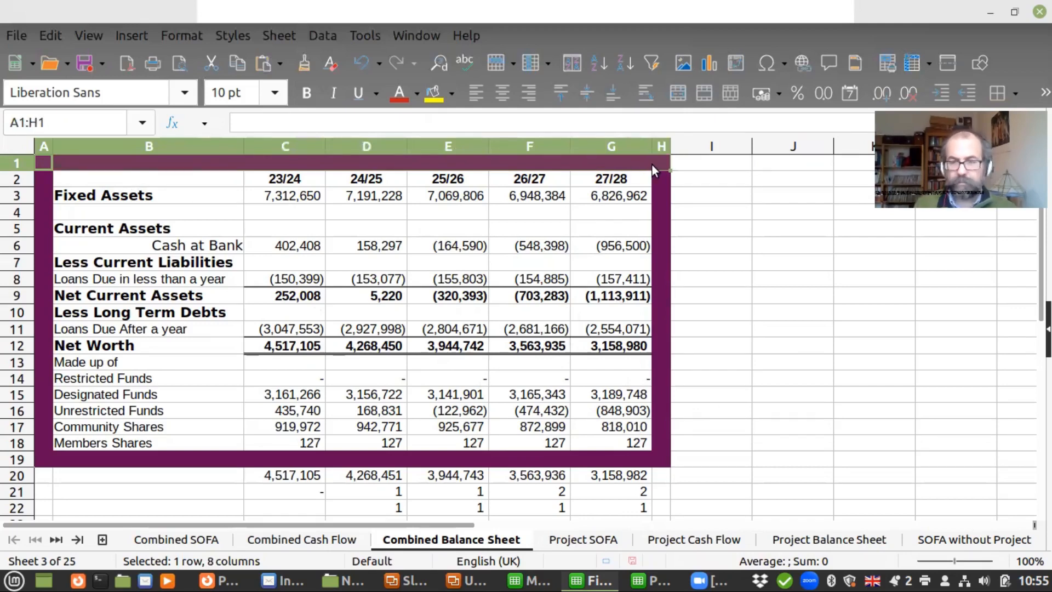
left_click(654, 179)
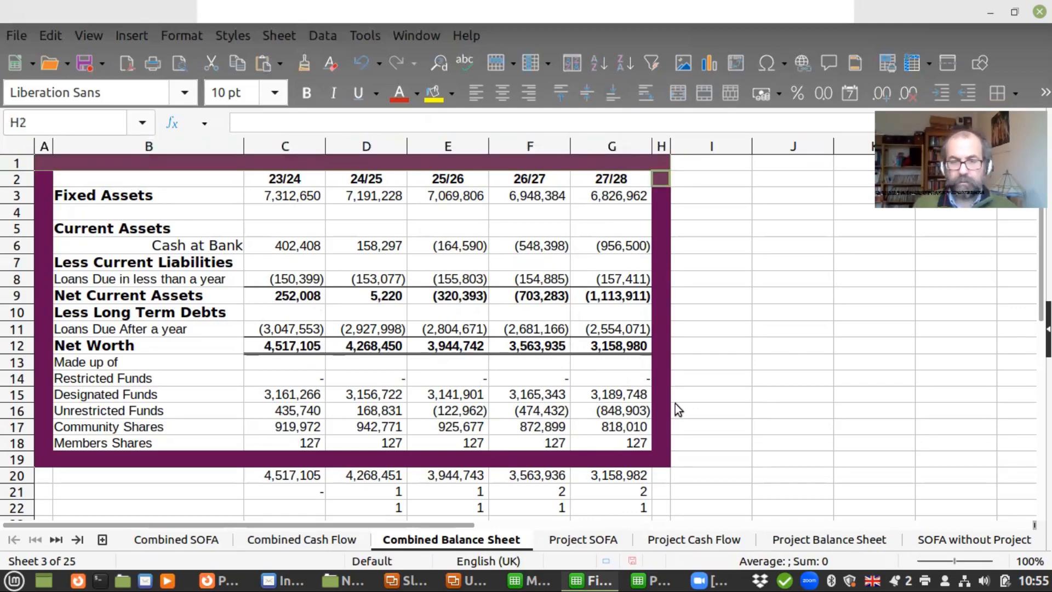
key("shift+Down")
key("shift+Down")
key("shift+Down")
key("shift+Down")
key("shift+Down")
key("shift+Down")
key("shift+Down")
key("shift+Down")
key("shift+Down")
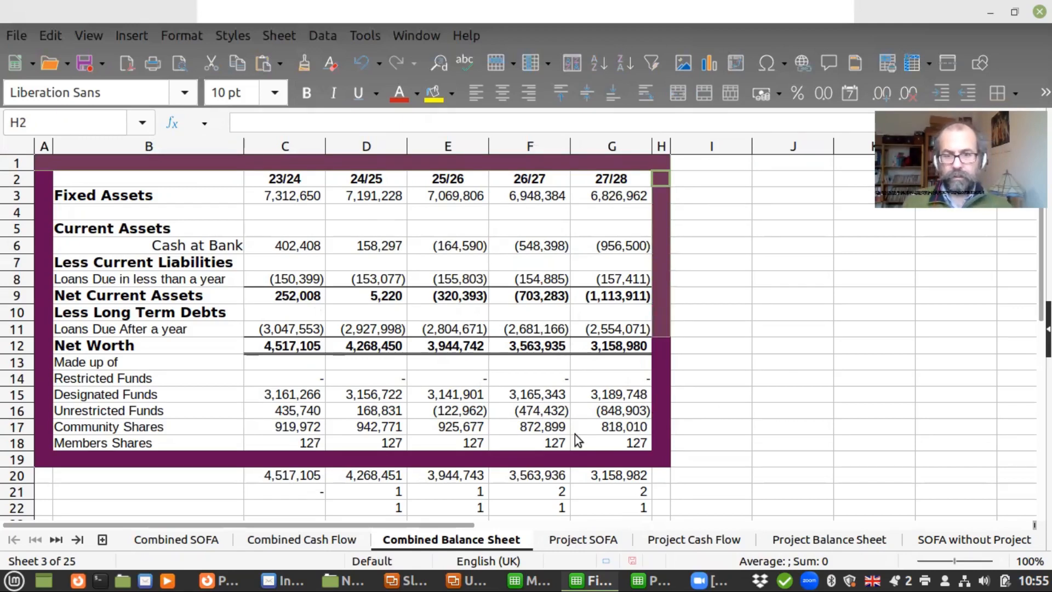
key("shift+Down")
key("shift+Down")
key("shift+Down")
key("shift+Down")
key("shift+Down")
key("shift+Down")
key("shift+Down")
key("shift+Down")
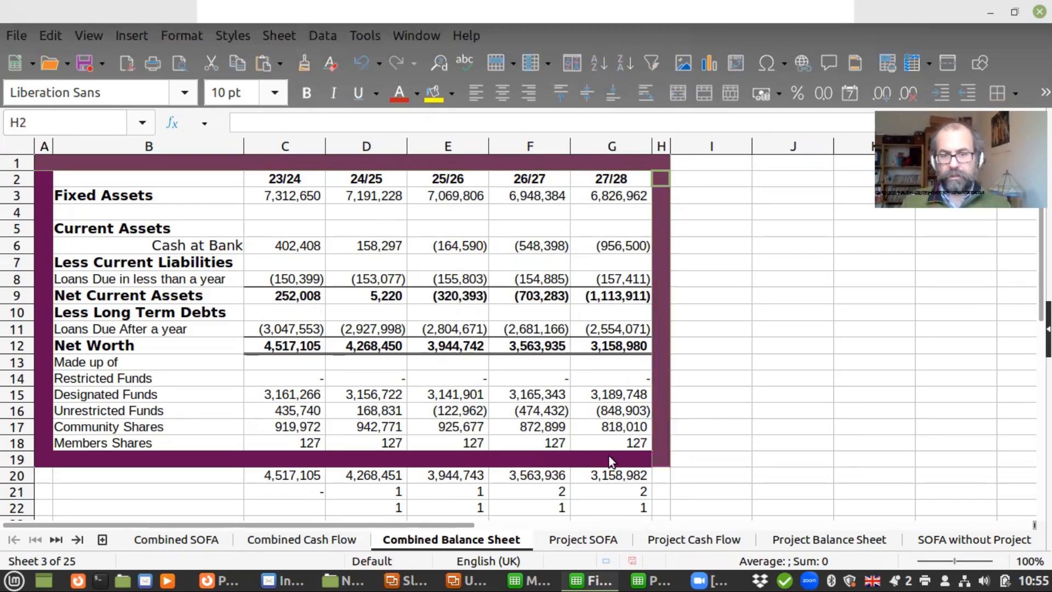
left_click(609, 456)
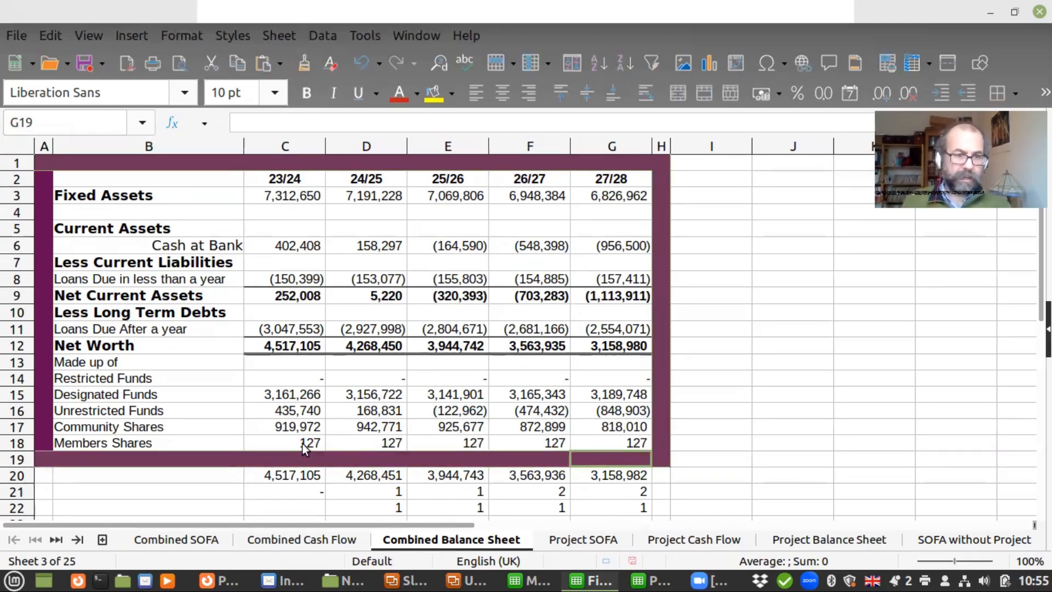
left_click(43, 444)
key("shift+Up")
key("shift+Up")
key("shift+Up")
key("shift+Up")
key("shift+Up")
key("shift+Up")
key("shift+Up")
key("shift+Up")
key("shift+Up")
key("shift+Up")
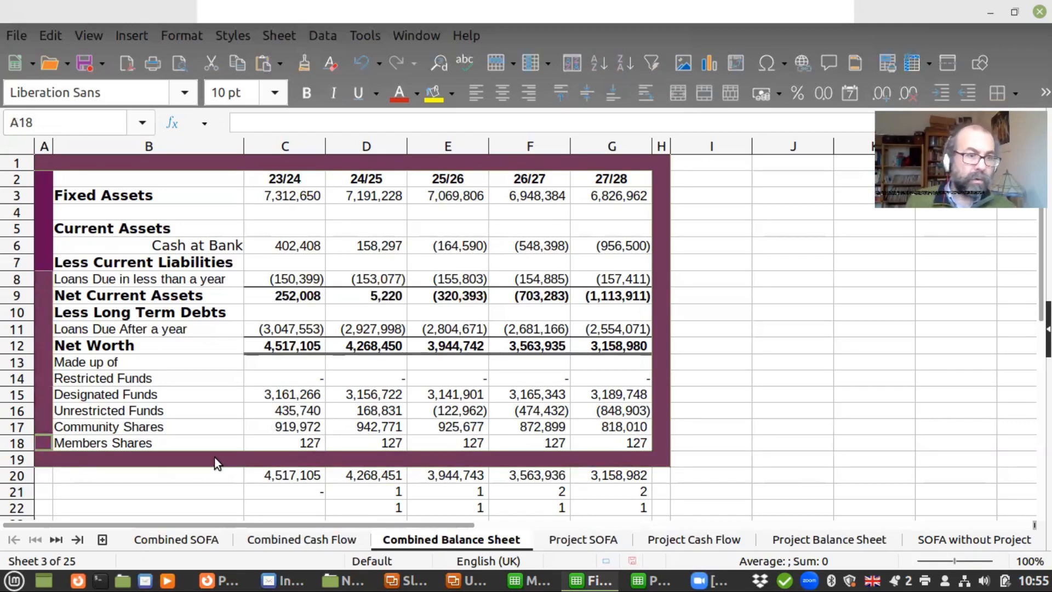
key("shift+Up")
key("shift+Up")
key("shift+Up")
key("shift+Up")
key("shift+Up")
key("shift+Up")
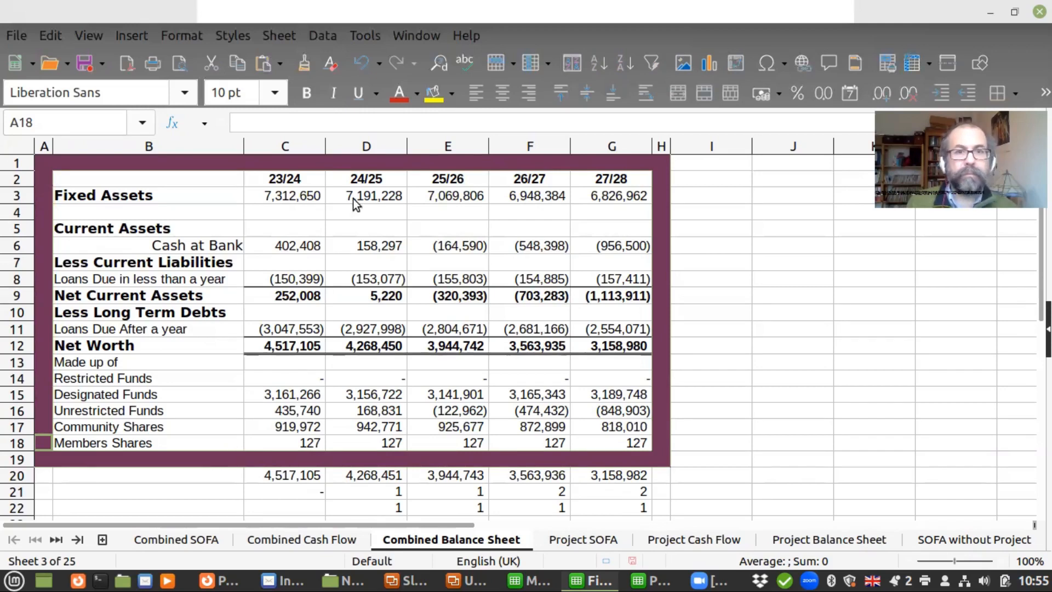
left_click(451, 94)
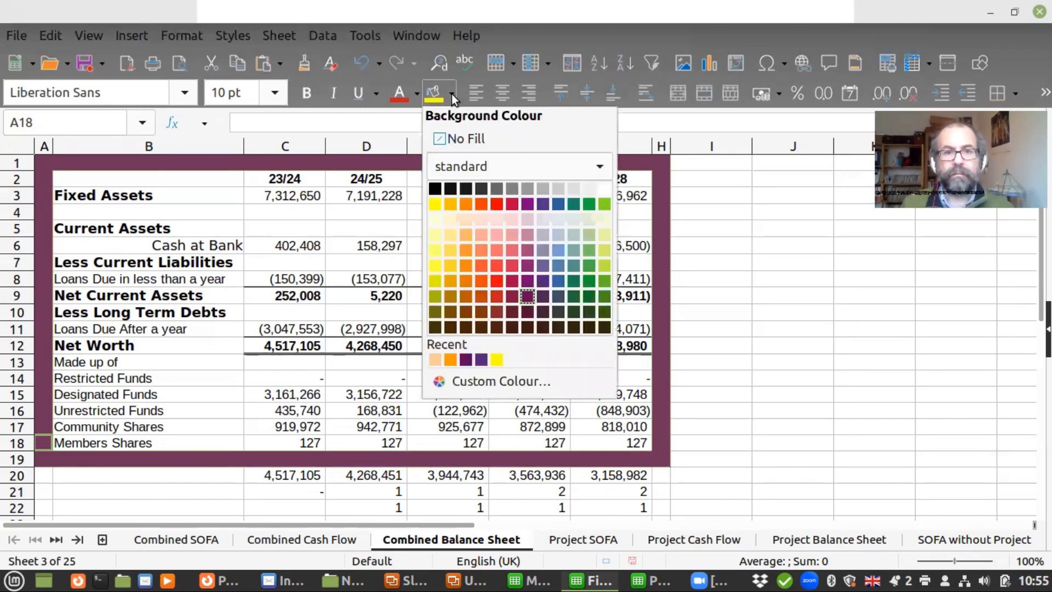
left_click(496, 359)
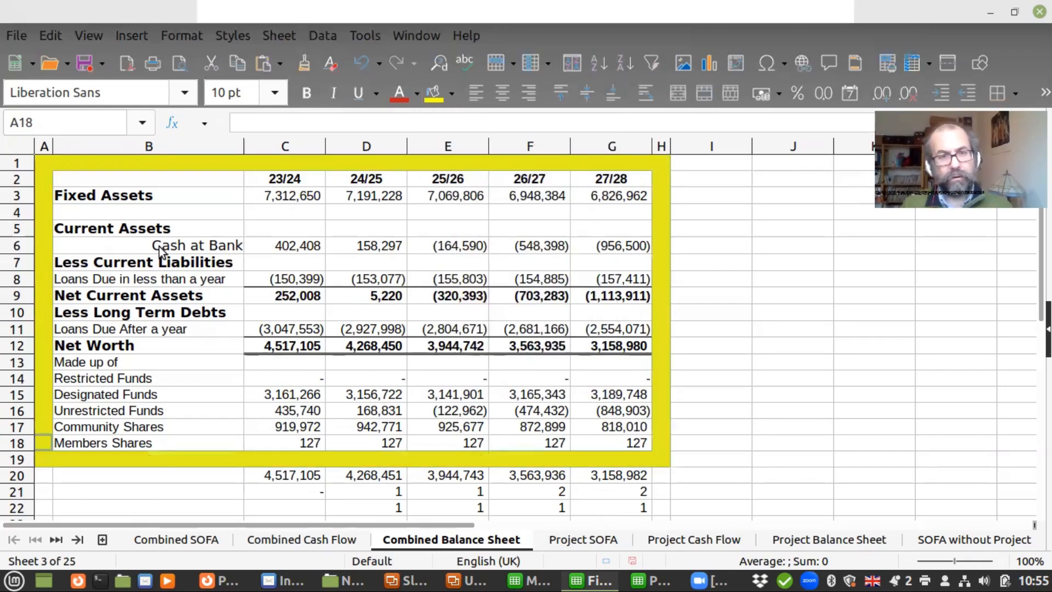
Recolour the selected balance sheet frame with the recently used dark purple and deselect it
left_click(451, 93)
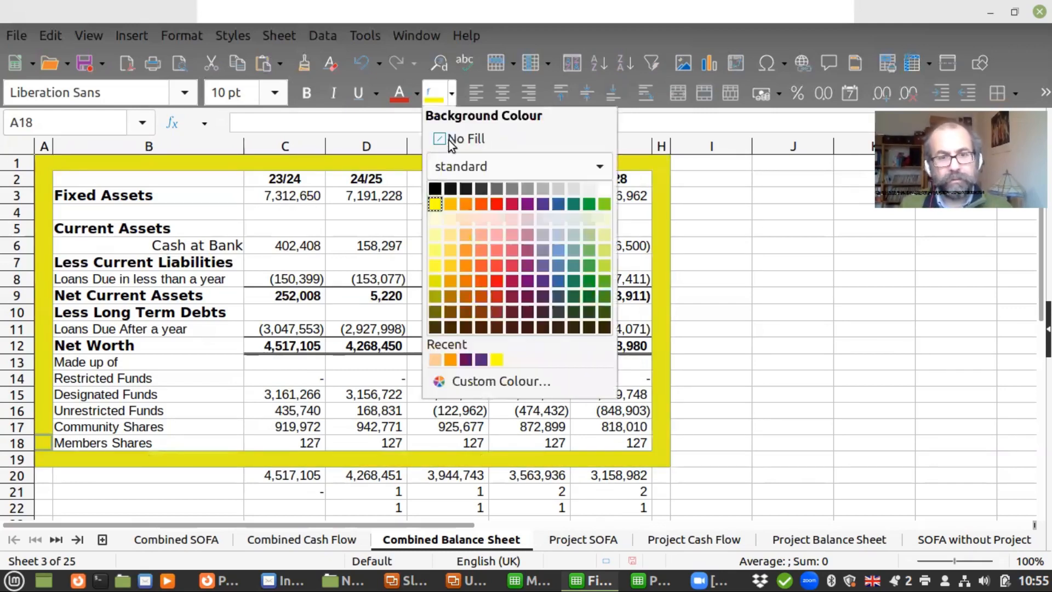
left_click(465, 360)
left_click(717, 294)
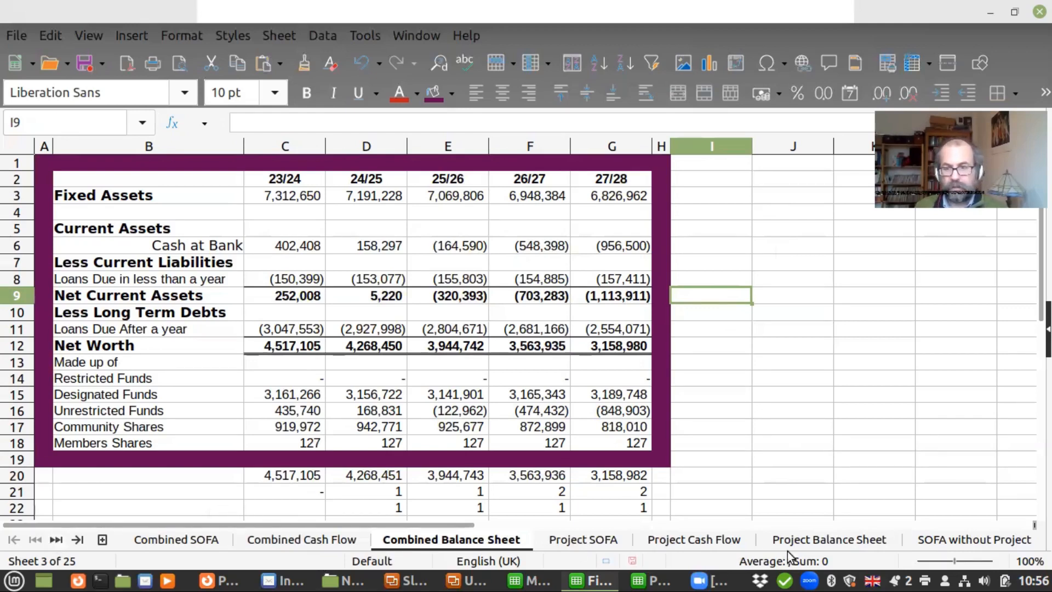
View the SOFA without Project sheet and its Rental Inflation and Expense Inflation assumptions beside the table
left_click(932, 540)
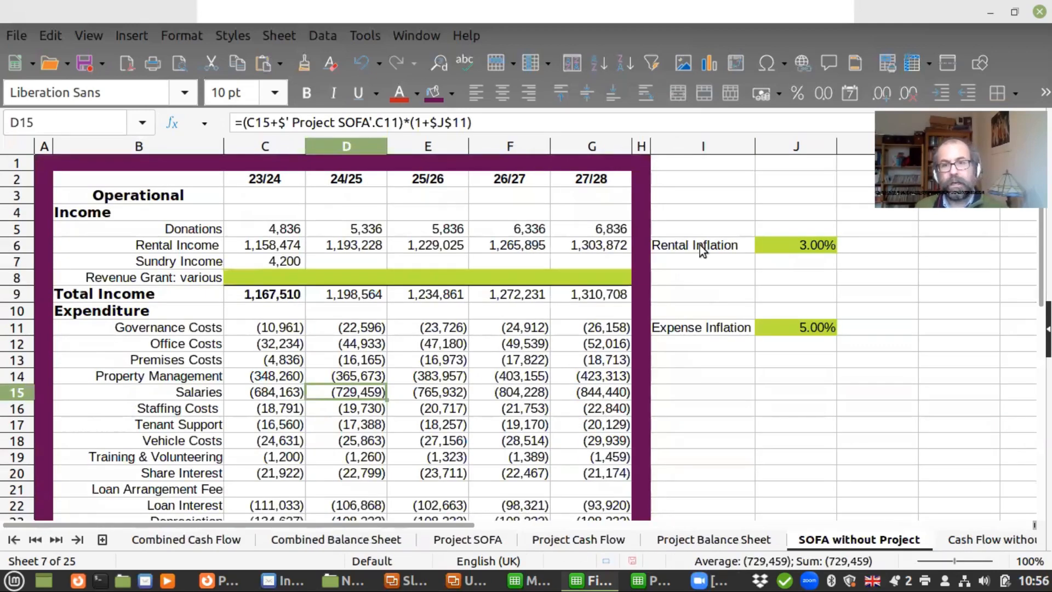
left_click(697, 231)
key("Down")
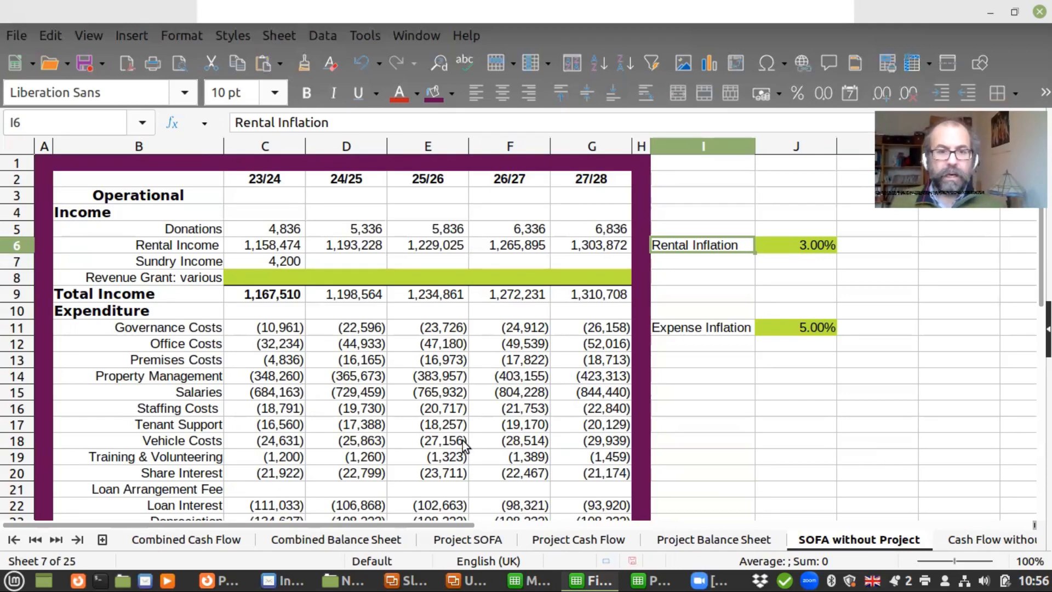
Make the Fixed Assets figures in C3:G3 of the Combined Balance Sheet bold
left_click(13, 540)
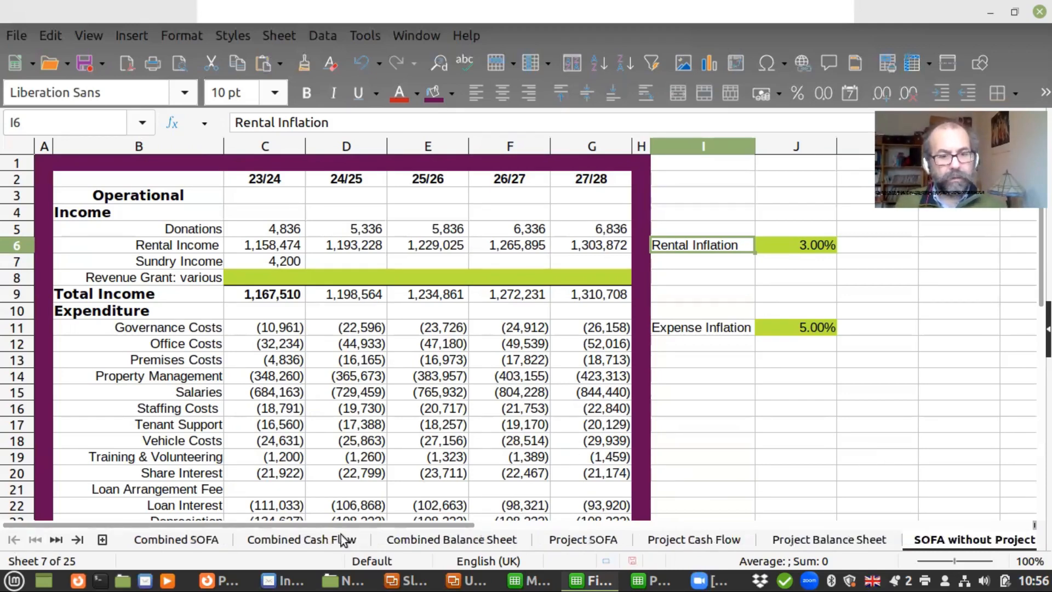
left_click(462, 540)
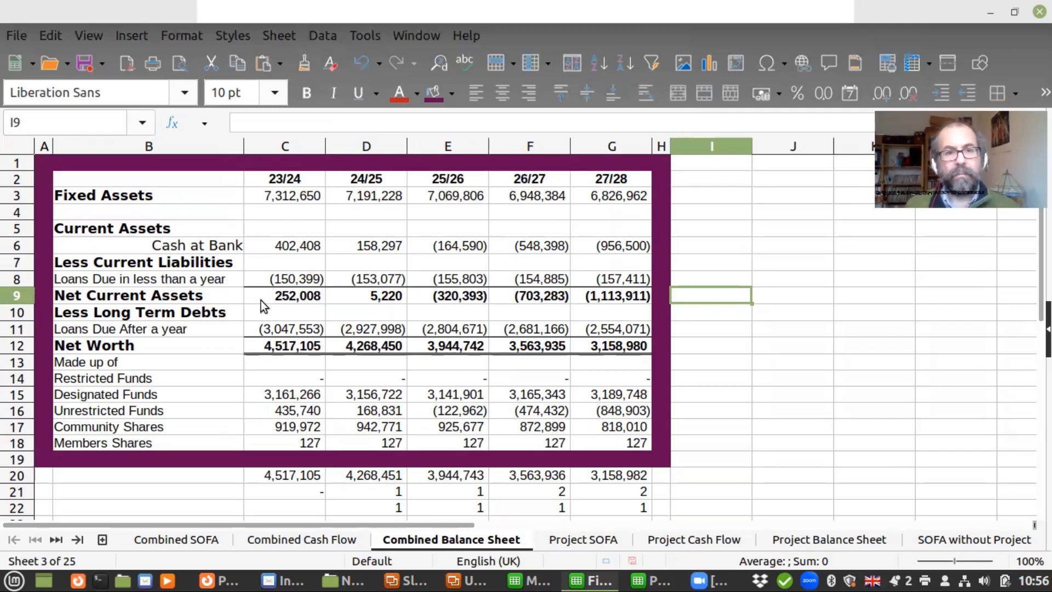
left_click(263, 195)
key("shift+Right")
key("shift+Right")
key("shift+Right")
key("shift+Right")
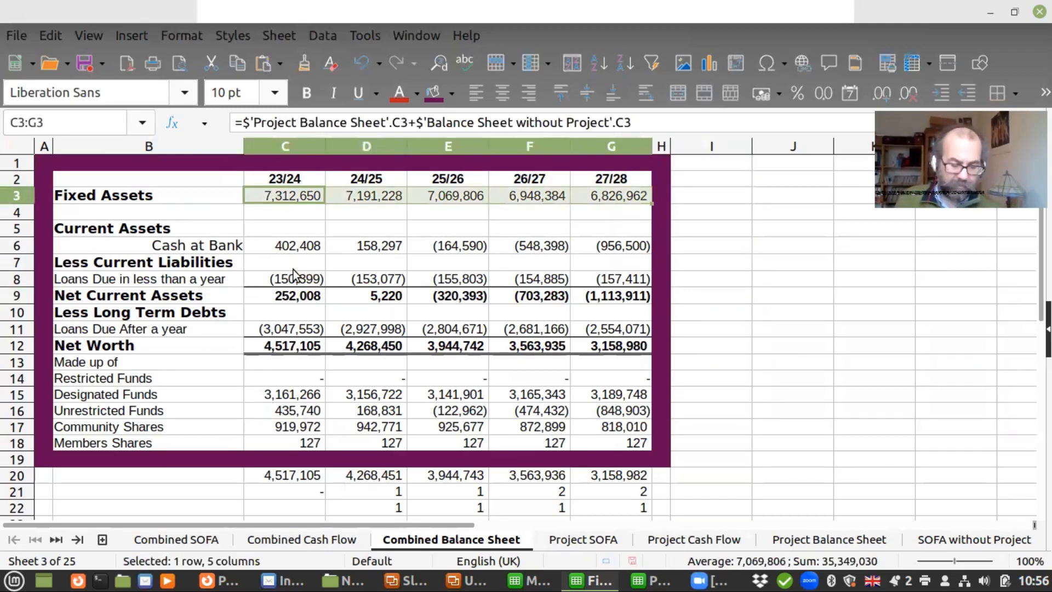
key("ctrl+b")
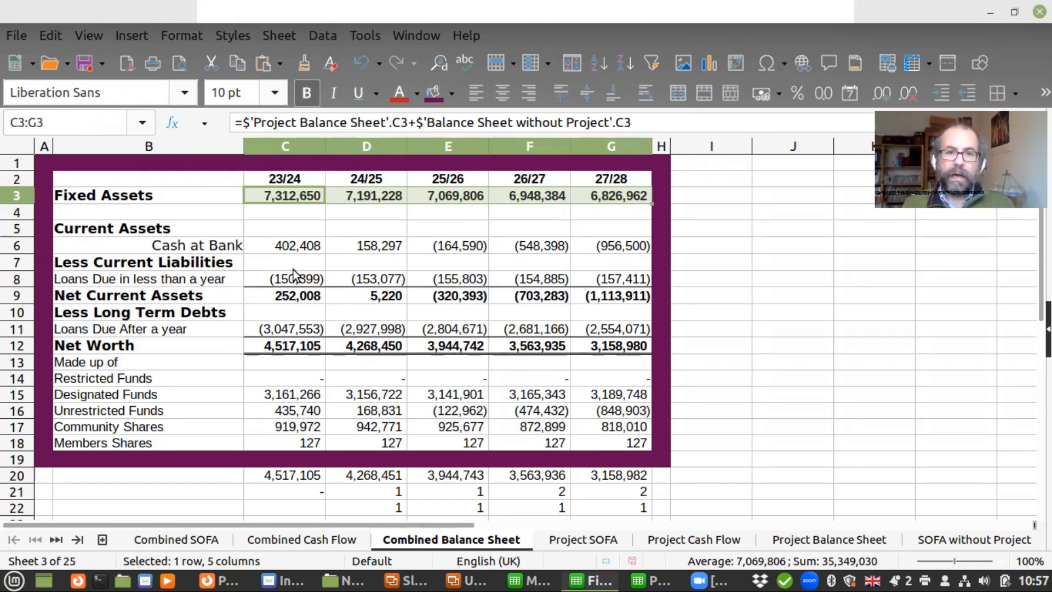
Examine the formatting of the 23/24 figures between the Fixed Assets and Net Worth rows
key("Down")
key("Down")
key("Down")
key("Down")
key("Down")
key("Down")
key("Down")
key("Down")
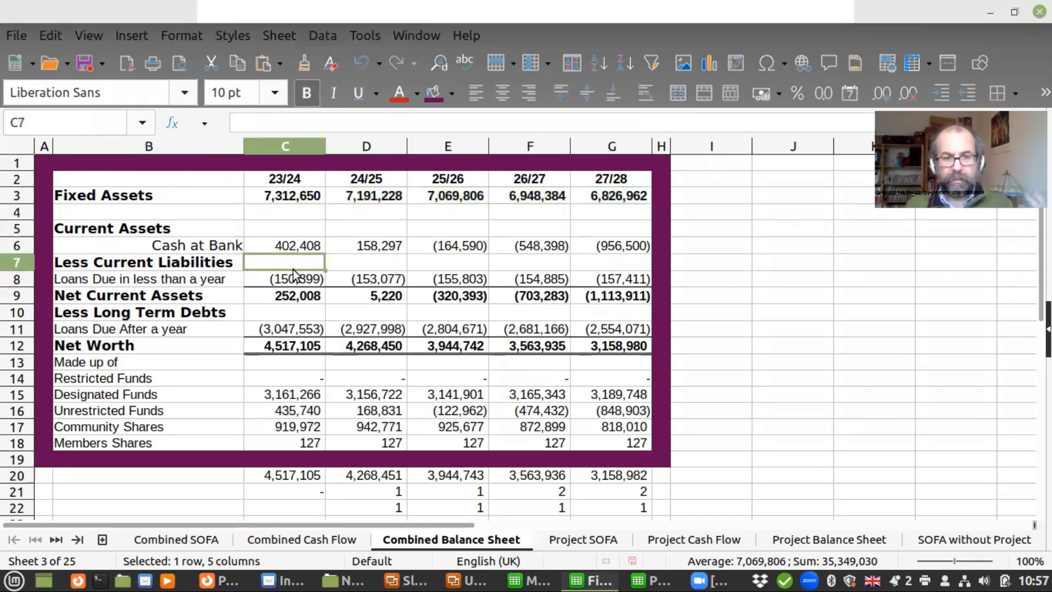
key("Down")
key("Down")
key("Up")
key("Up")
key("Up")
key("Up")
key("Up")
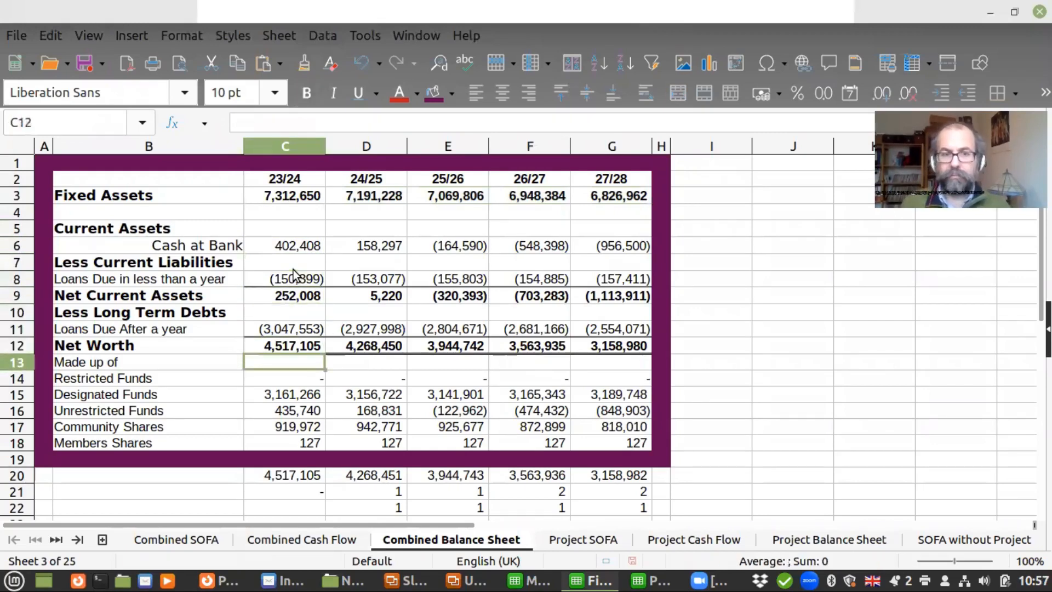
key("Up")
key("Up")
key("Up")
key("Up")
key("Up")
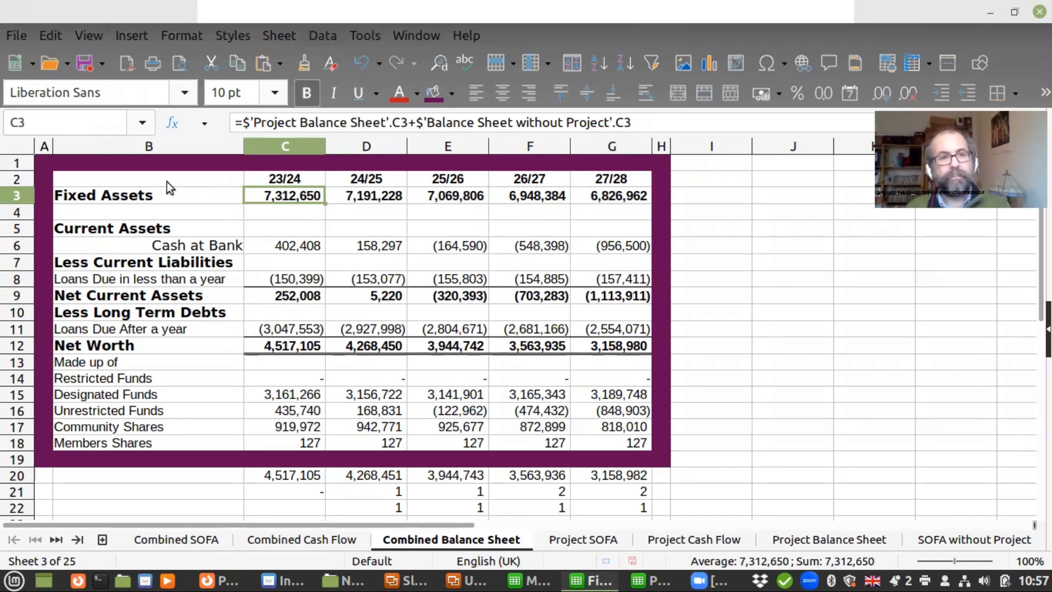
left_click(123, 178)
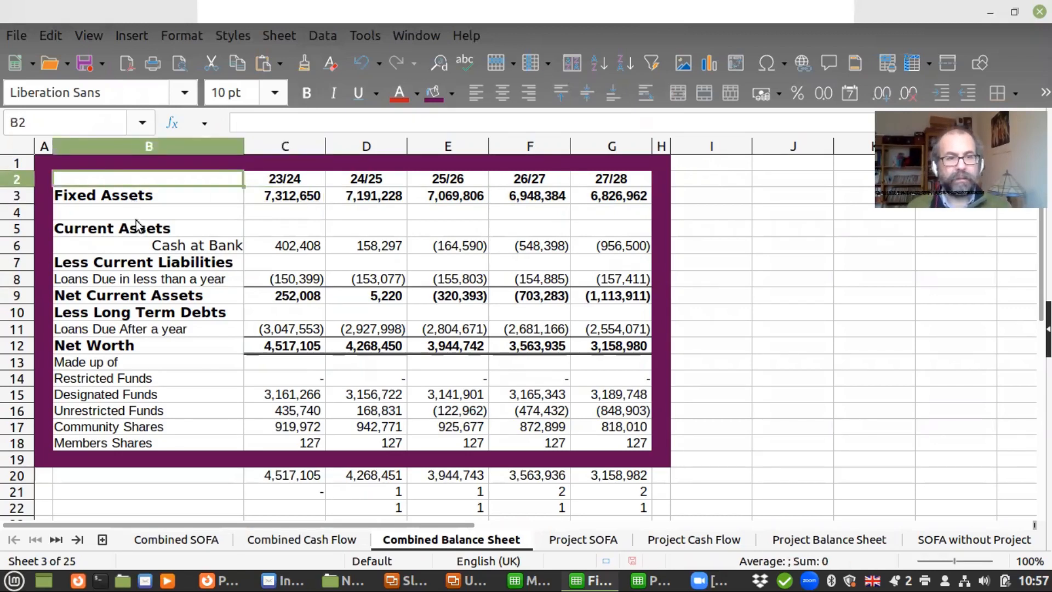
Make the whole balance sheet table in B2:G18 of the Combined Balance Sheet bold and deselect it
key("shift+Right")
key("shift+Right")
key("shift+Right")
key("shift+Right")
key("shift+Right")
key("shift+Down")
key("shift+Down")
key("shift+Down")
key("shift+Down")
key("shift+Down")
key("shift+Down")
key("shift+Down")
key("shift+Down")
key("shift+Down")
key("shift+Down")
key("shift+Down")
key("shift+Down")
key("shift+Down")
key("shift+Down")
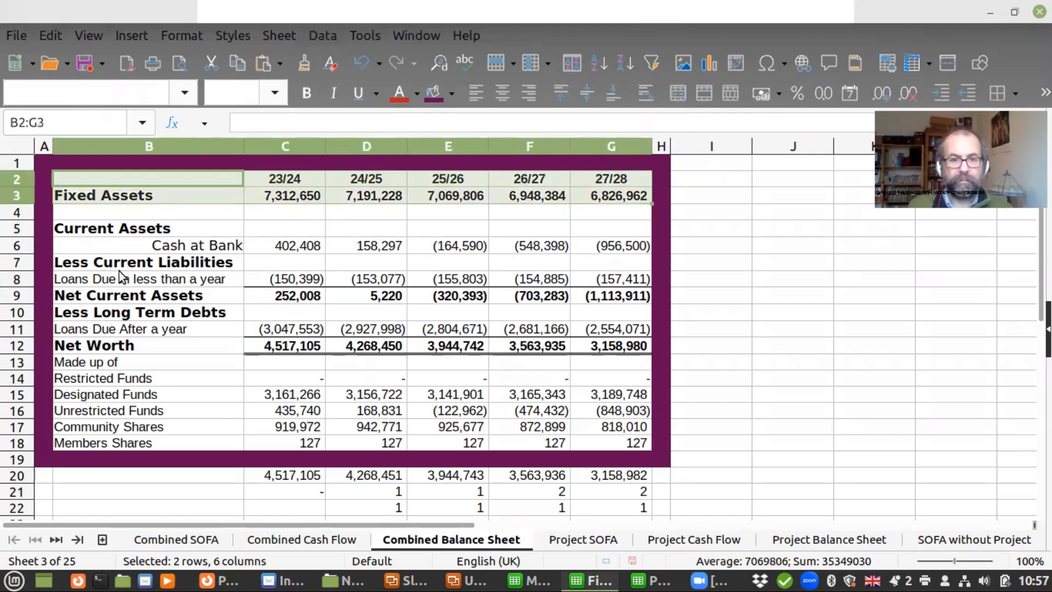
key("shift+Down")
key("shift+Down")
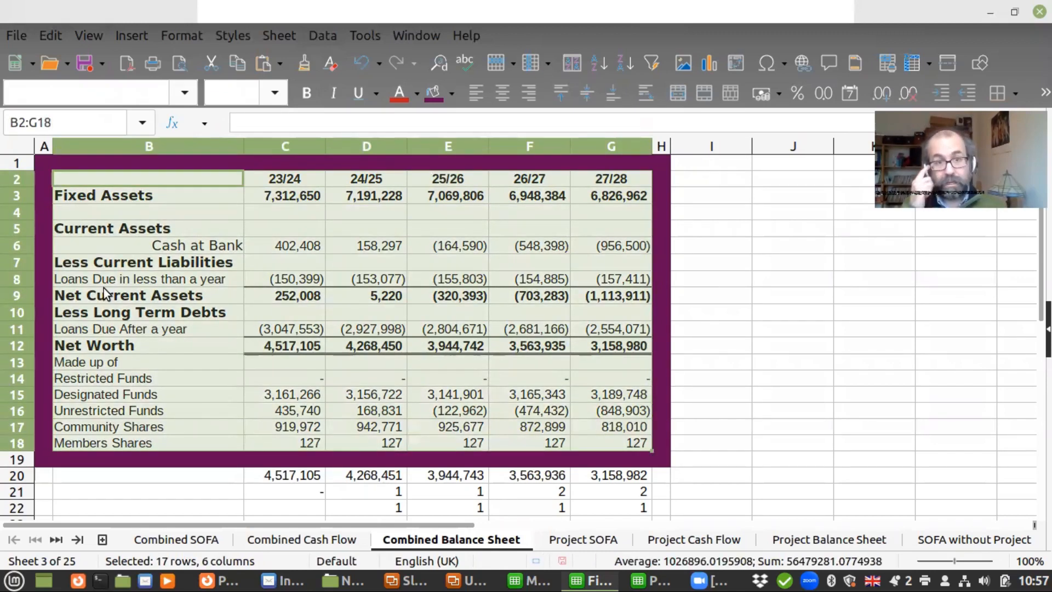
key("ctrl+b")
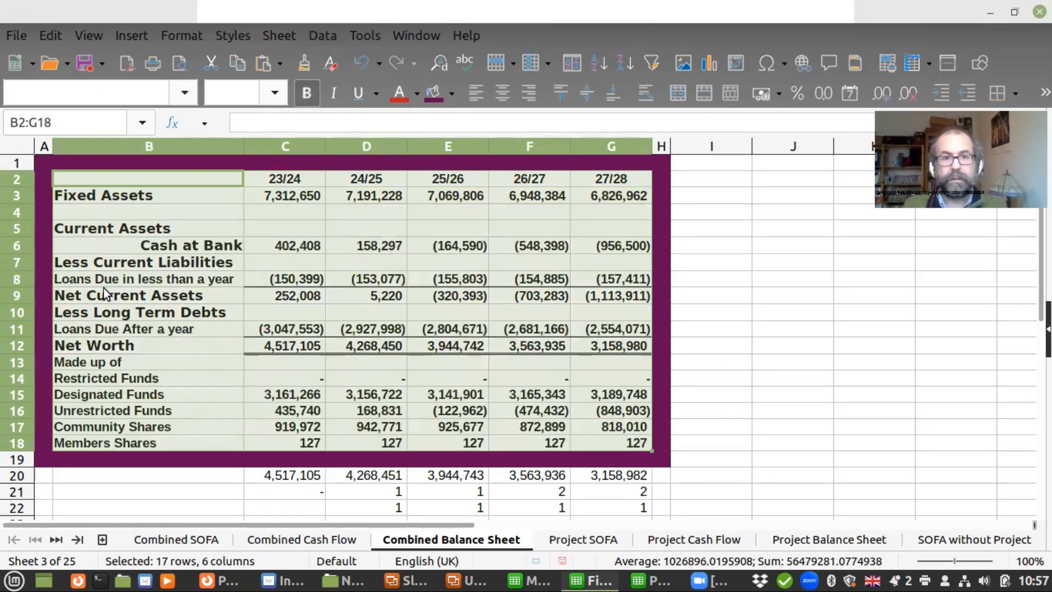
left_click(778, 302)
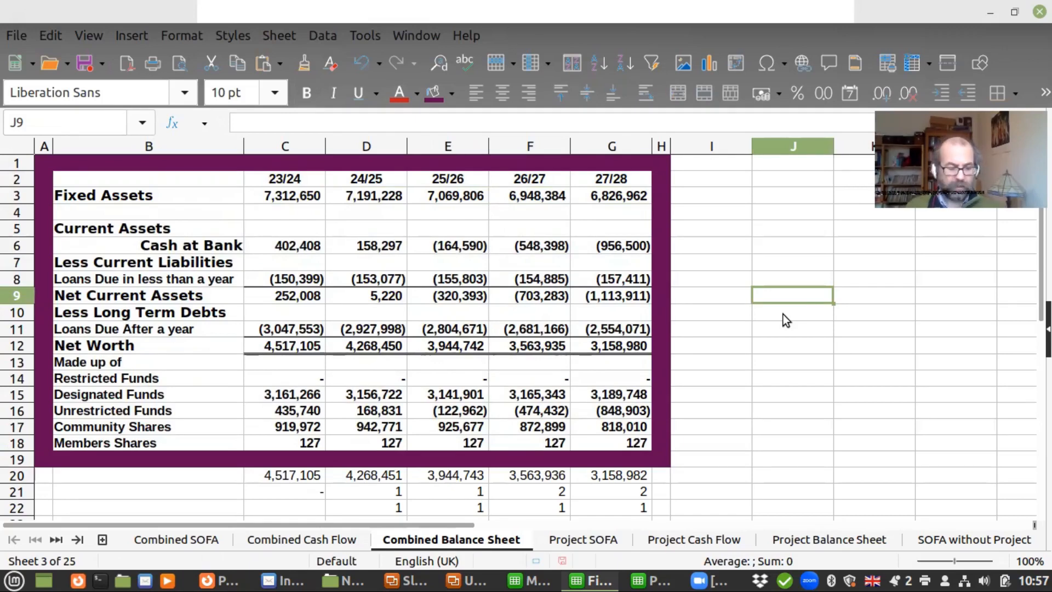
Switch to the running slide presentation and advance past the General Tips for using Spreadsheets slide
key("alt+Tab")
key("alt+Tab")
key("alt+Tab")
key("Tab")
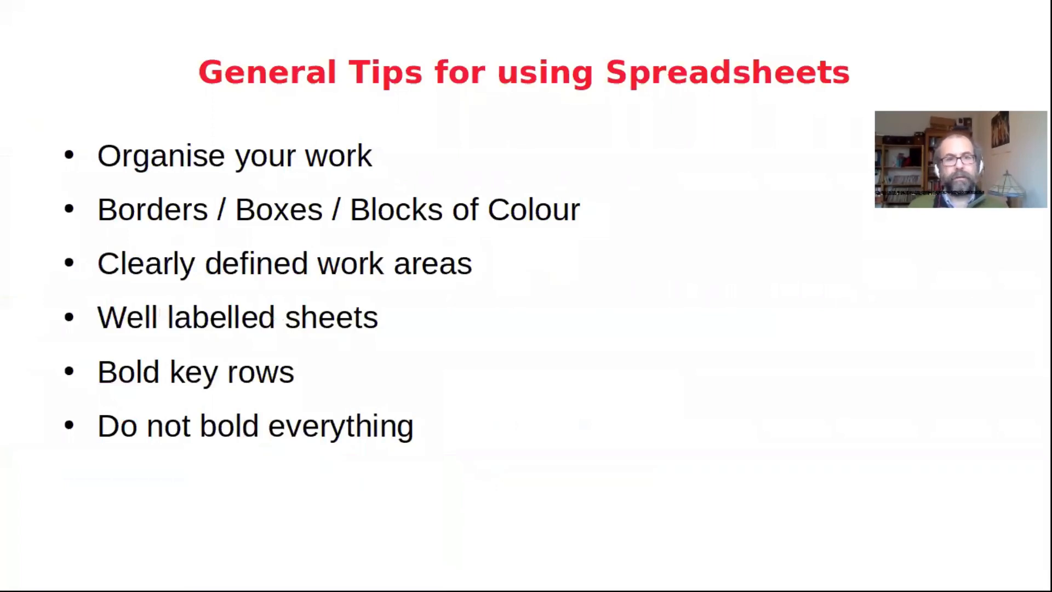
key("Right")
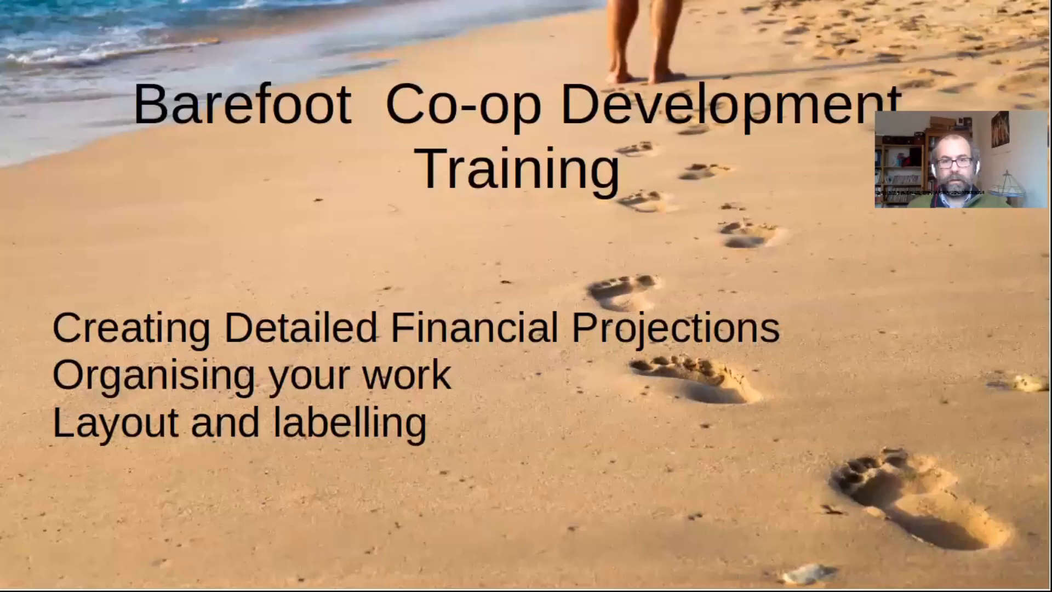